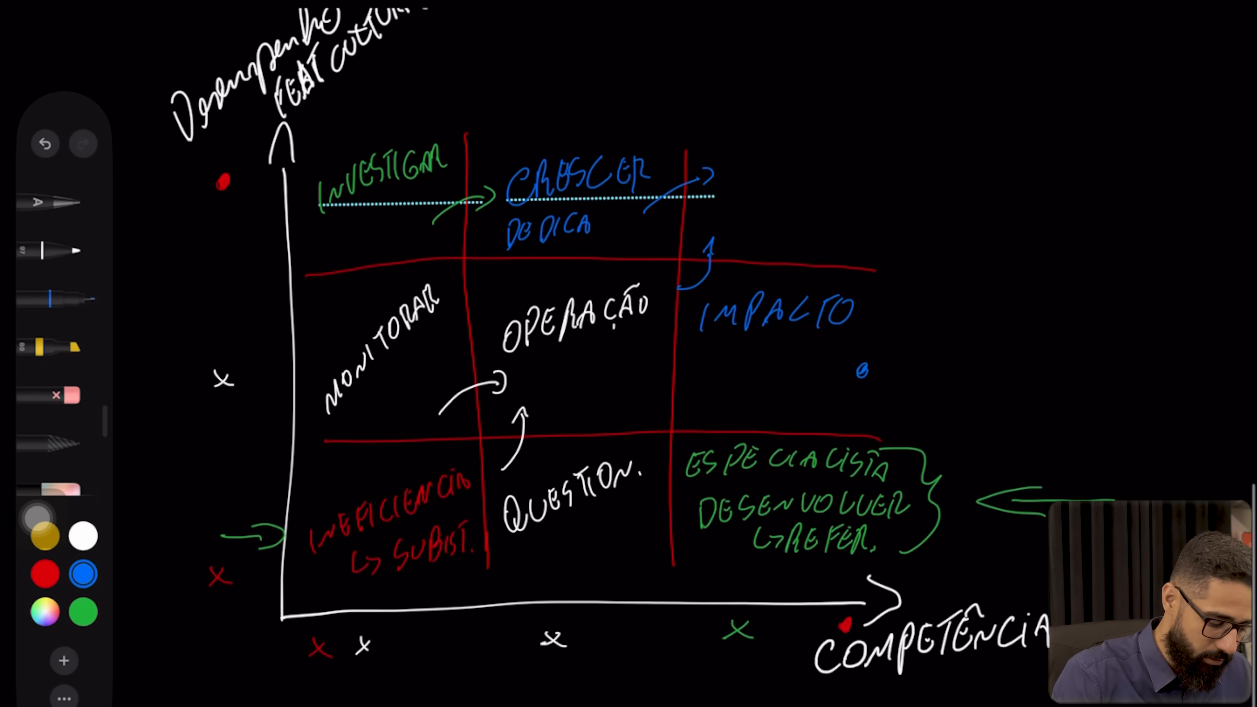
- Finish the blue word DEDICAÇÃO below CRESCER, and mark it and IMPACTO with circles and the COMPETÊNCIA axis label with an underline
left_click_drag(617, 216, 633, 213)
mouse_move(628, 221)
left_mouse_down()
mouse_move(587, 245)
mouse_move(581, 194)
left_mouse_up()
mouse_move(866, 300)
left_mouse_down()
mouse_move(777, 332)
mouse_move(797, 283)
left_mouse_up()
left_click_drag(814, 669, 1047, 662)
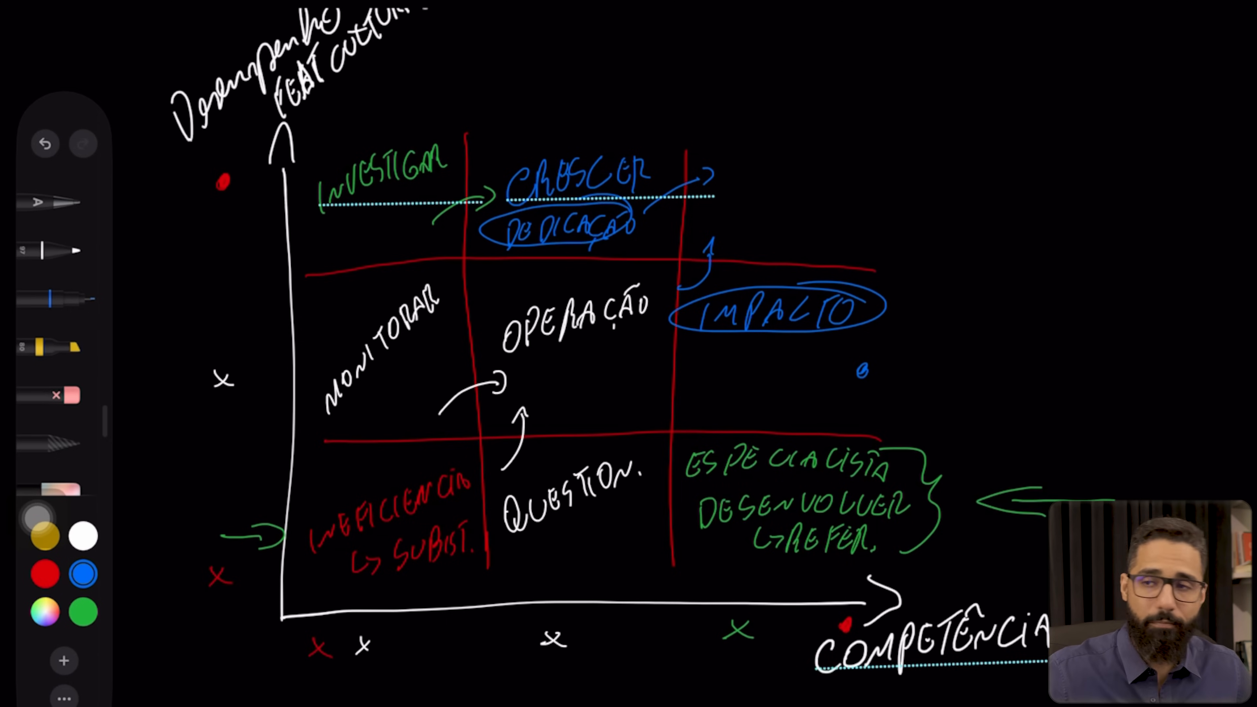
- Write LIDER and ALTO DESEMP in blue in the matrix's high-performance, high-competence cell and circle both lines
left_click_drag(733, 167, 770, 184)
left_click_drag(814, 141, 811, 176)
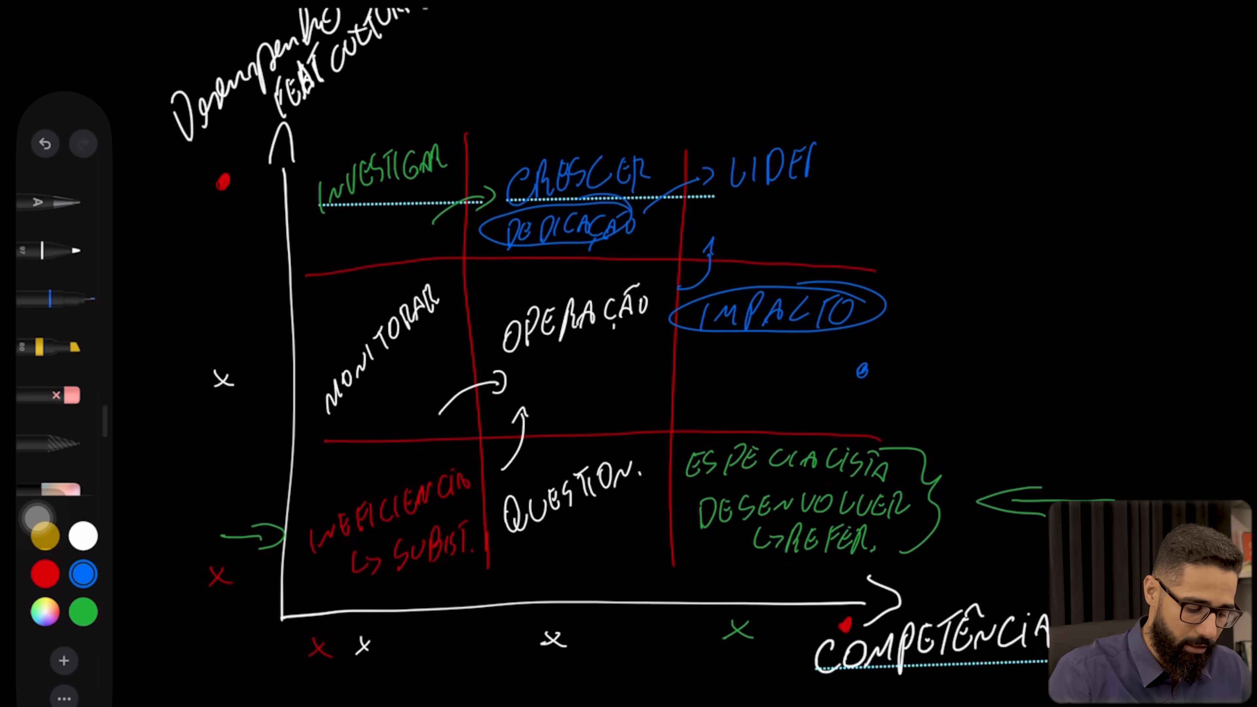
left_click_drag(766, 213, 783, 239)
mouse_move(790, 207)
left_mouse_down()
mouse_move(788, 231)
mouse_move(799, 204)
left_mouse_up()
left_click_drag(810, 204, 812, 203)
left_click_drag(840, 198, 836, 244)
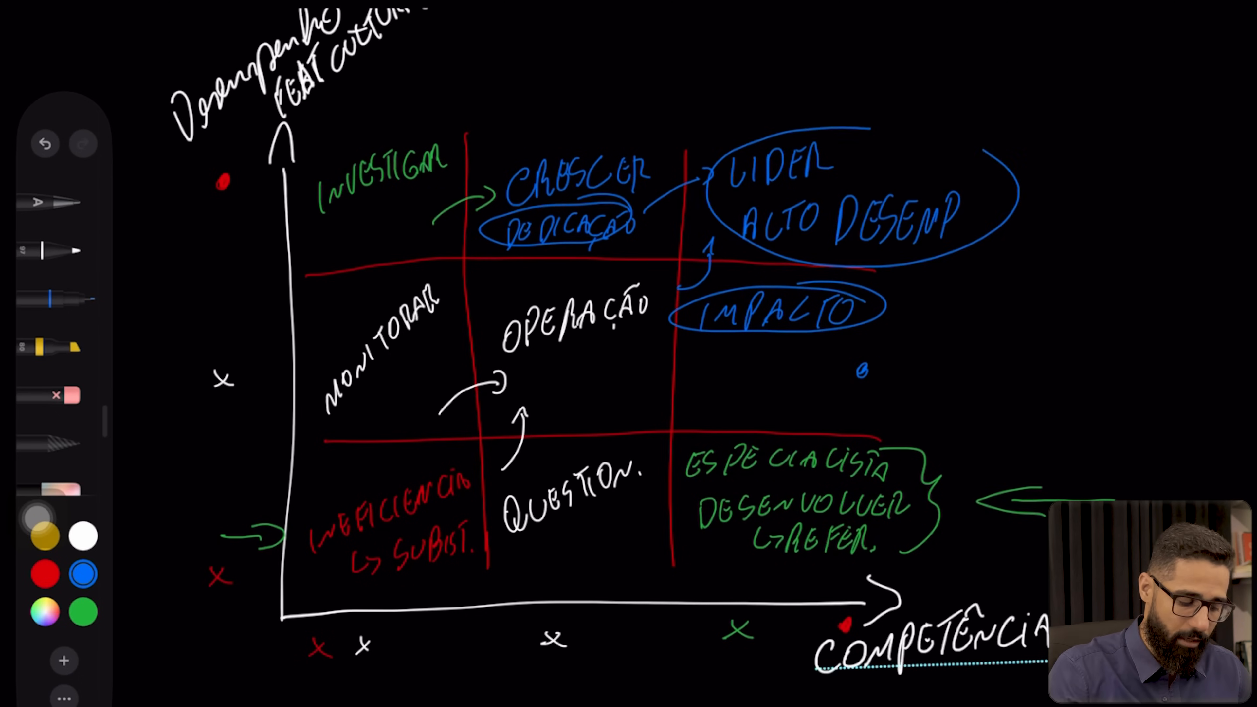
left_click_drag(992, 156, 812, 127)
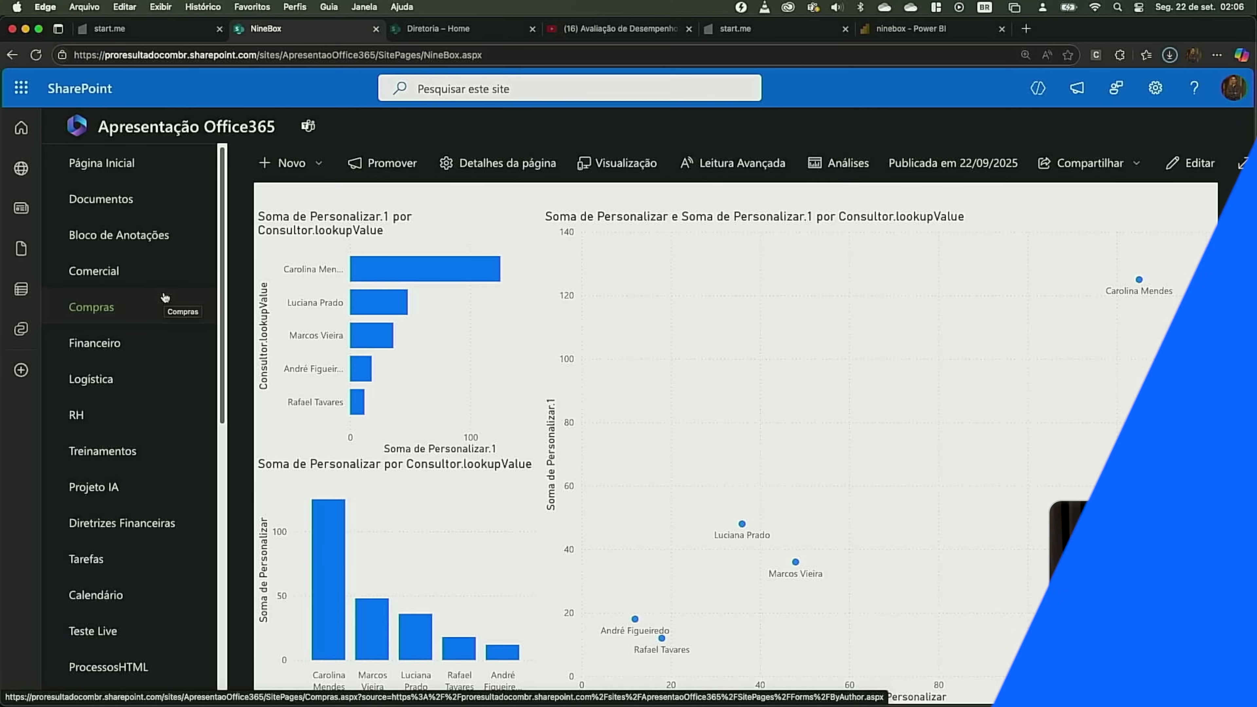
- Look through the NineBox page, from the Pesquisa - NineBox list to the embedded Power BI charts
scroll(322, 381, "up", 15)
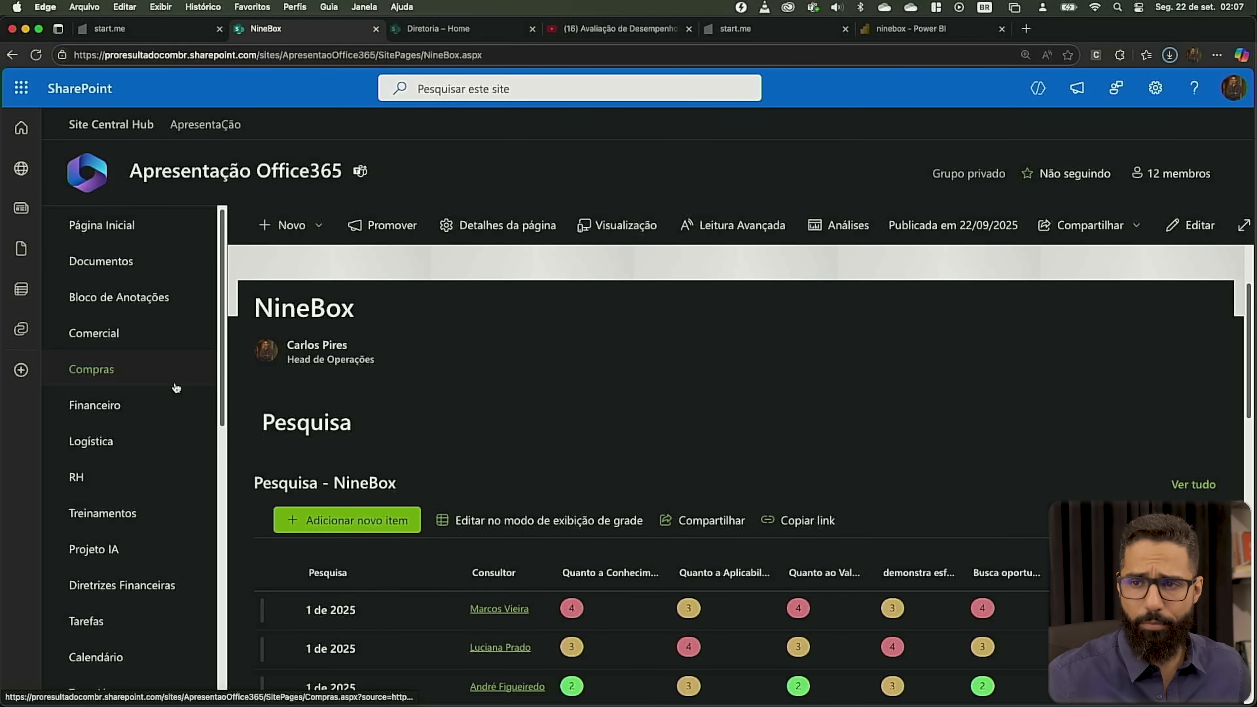
scroll(173, 386, "down", 3)
scroll(439, 471, "down", 1)
scroll(439, 470, "down", 4)
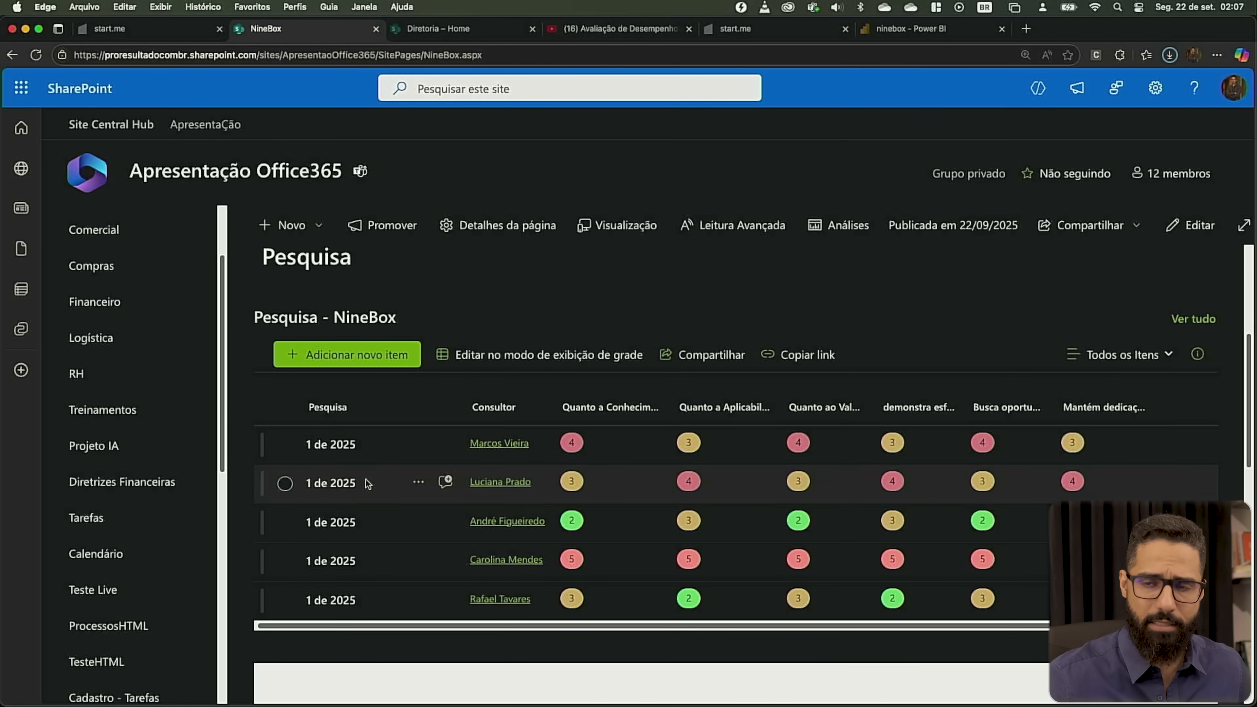
scroll(346, 500, "down", 9)
scroll(343, 494, "down", 12)
scroll(343, 495, "up", 5)
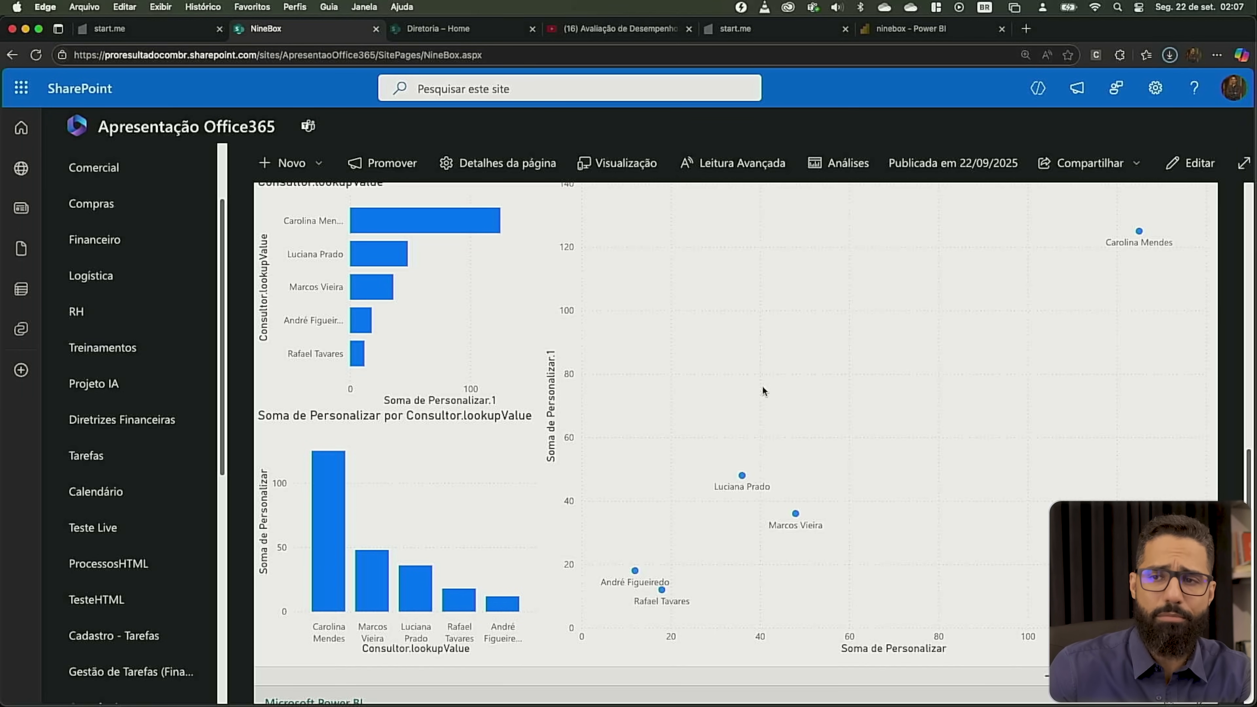
- Cross-filter the embedded report by individual consultants through the bars of both bar charts, clearing the selection at the end
left_click(441, 220)
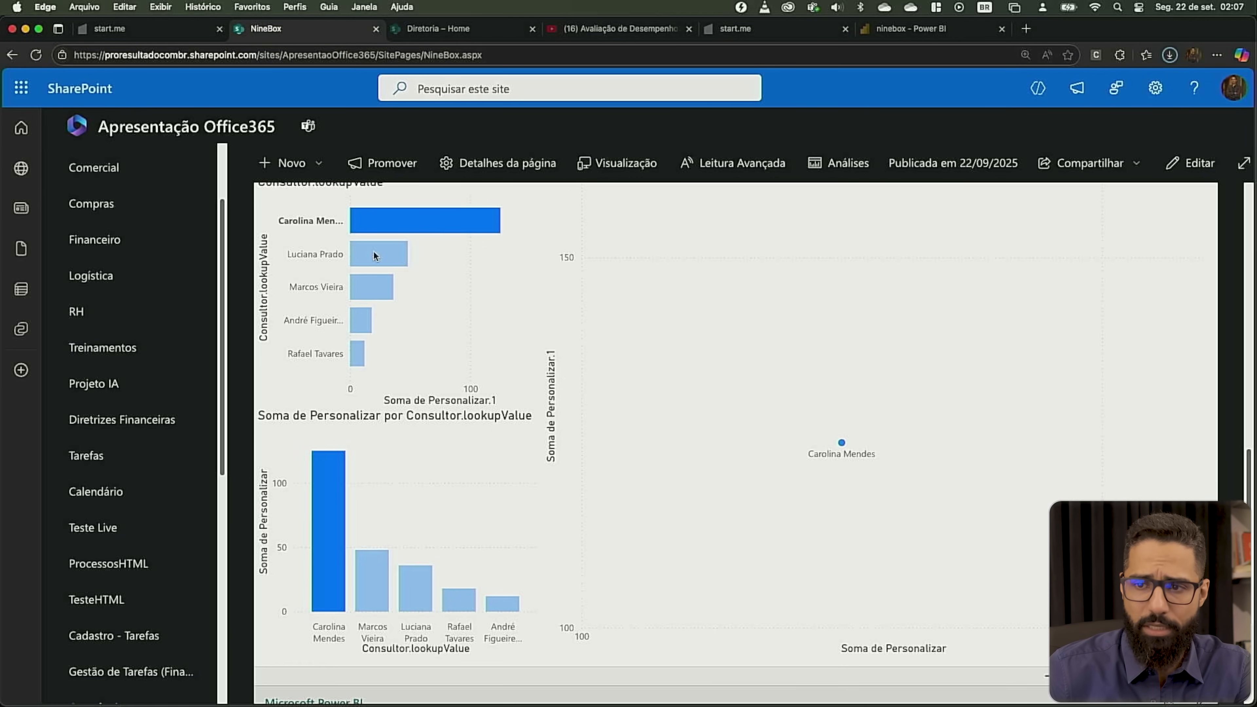
left_click(363, 591)
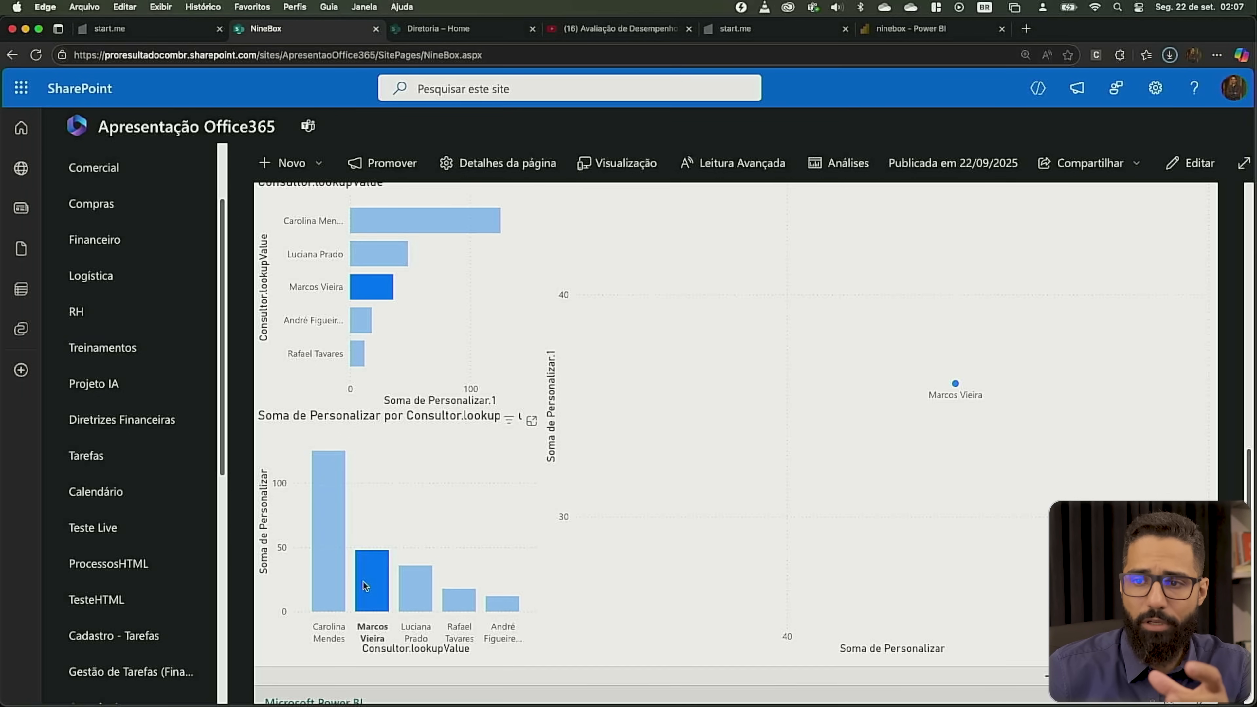
left_click(410, 585)
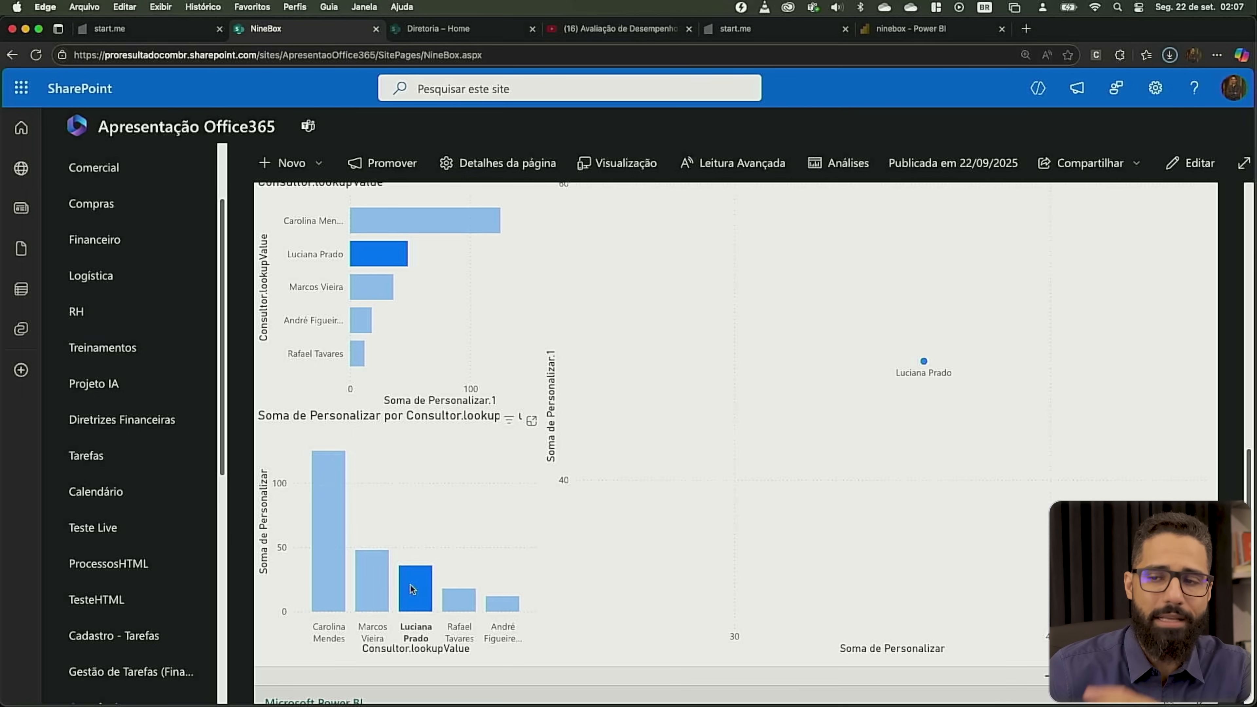
left_click(410, 585)
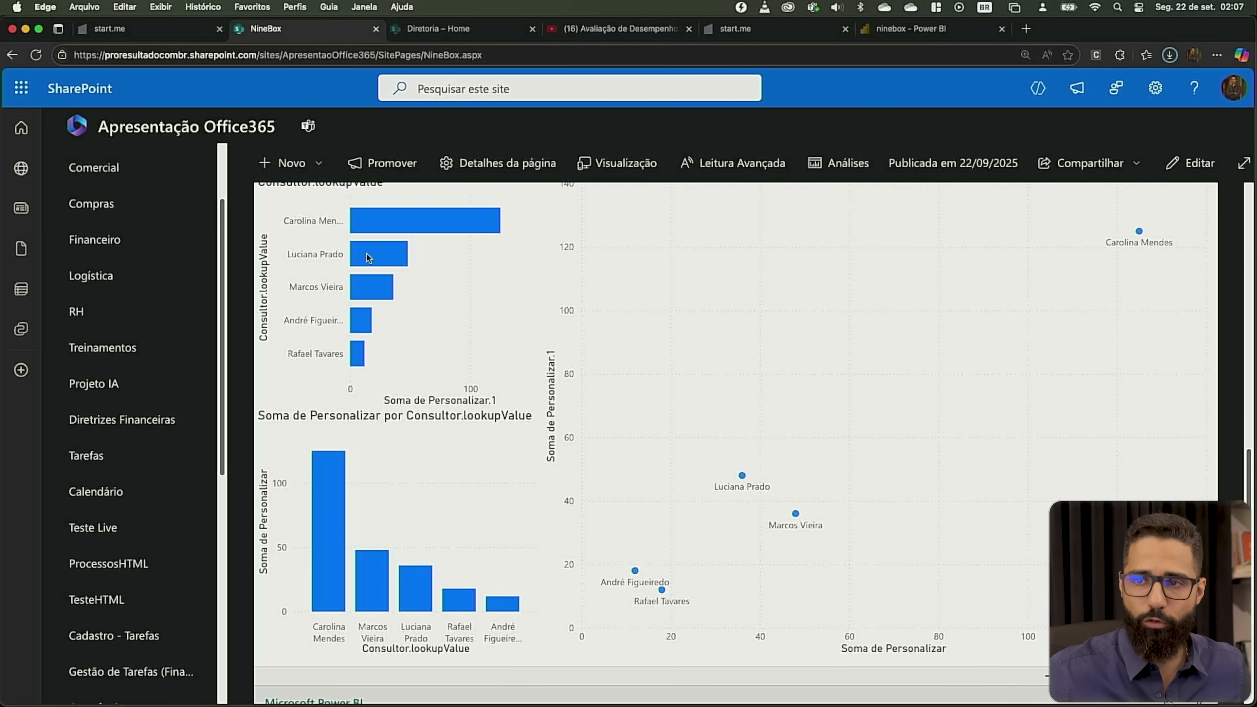
left_click(386, 220)
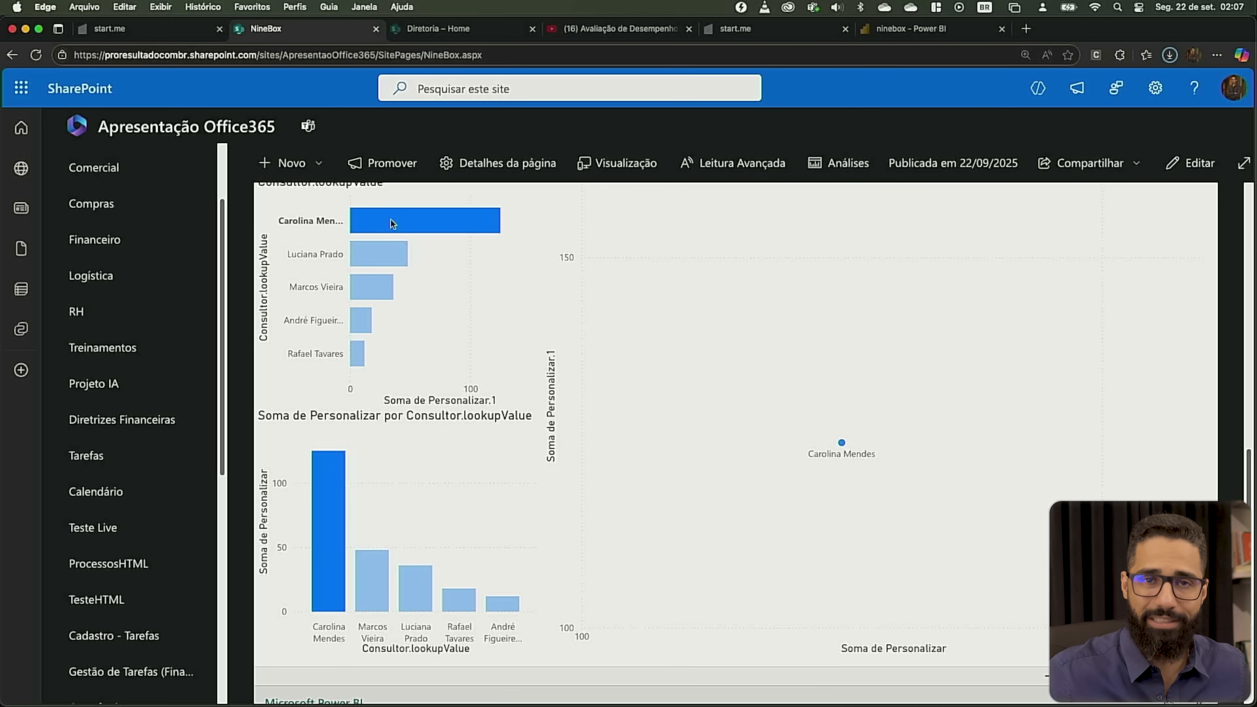
left_click(390, 220)
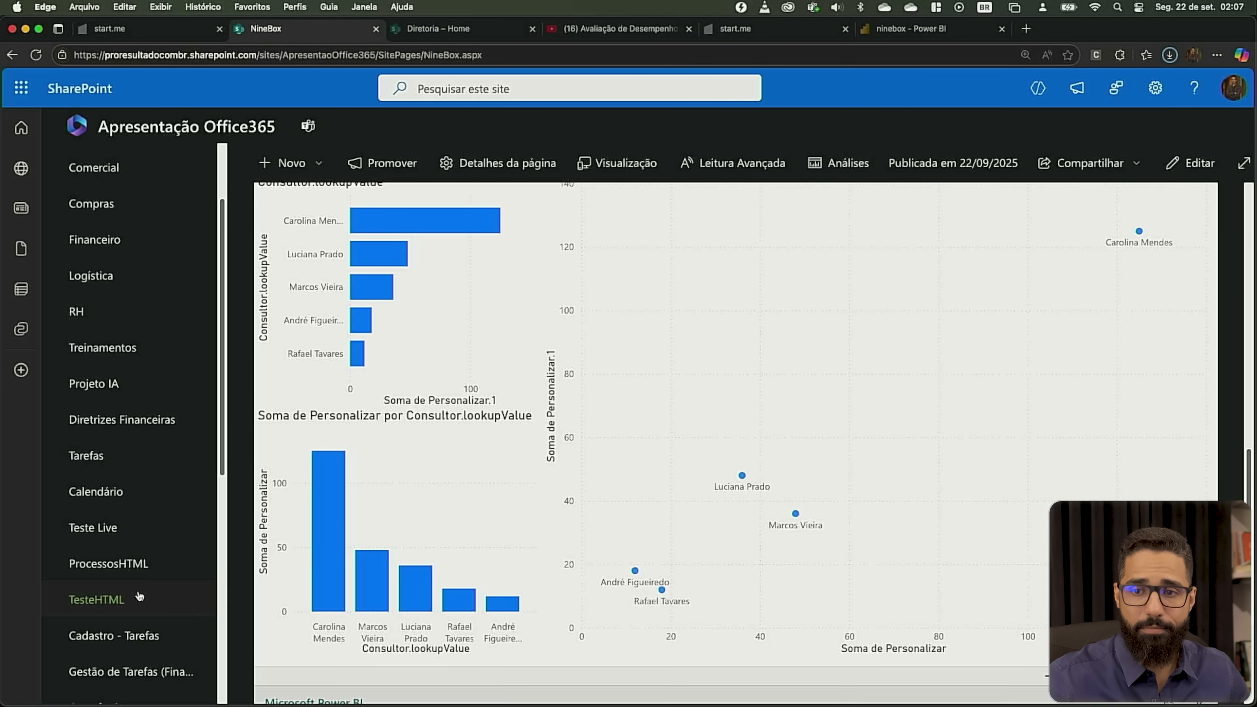
- Reload the NineBox page from the site navigation and open the full Pesquisa - NineBox list
scroll(136, 428, "down", 10)
left_click(135, 545)
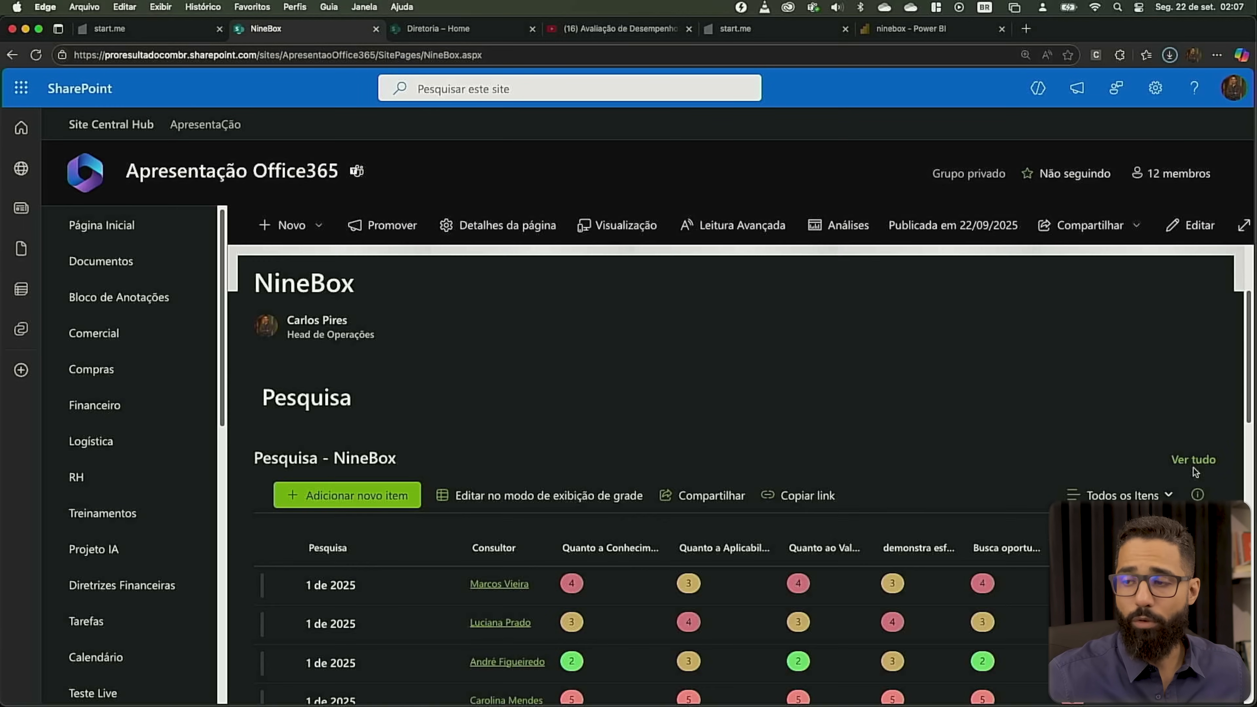
left_click(1189, 460)
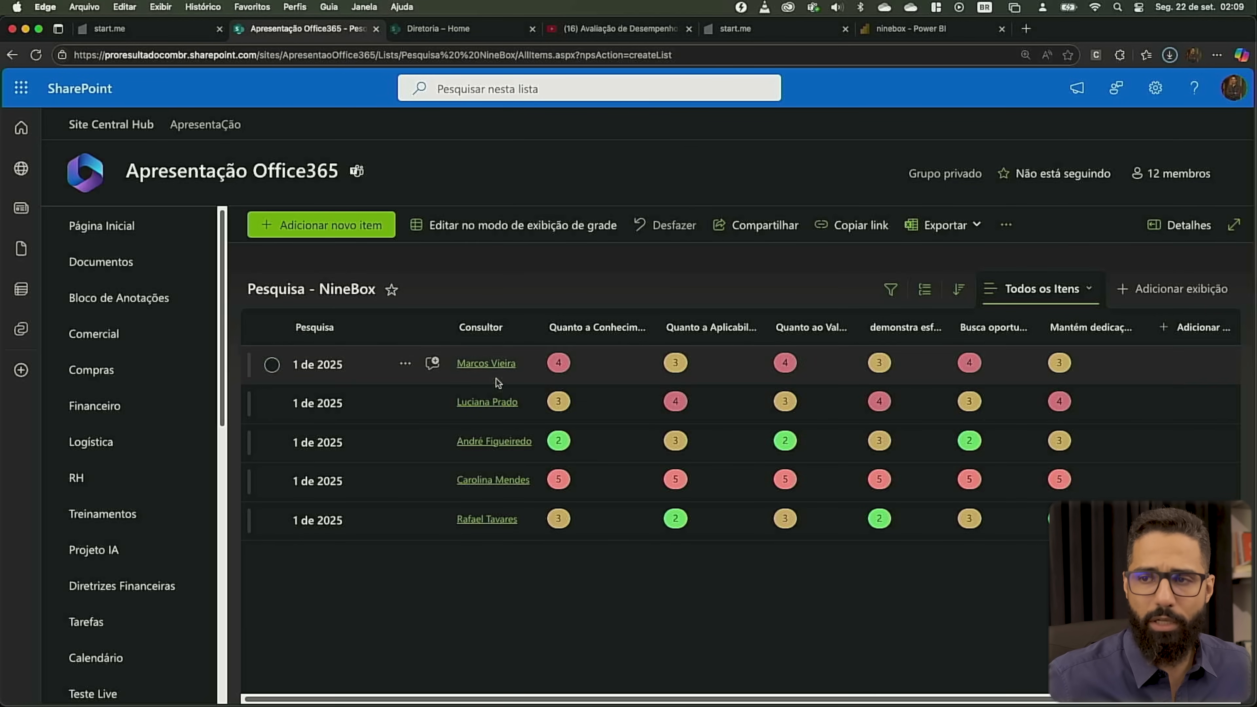
- Check the Consultor column's settings, including its type and source list, and close them without editing
left_click(499, 336)
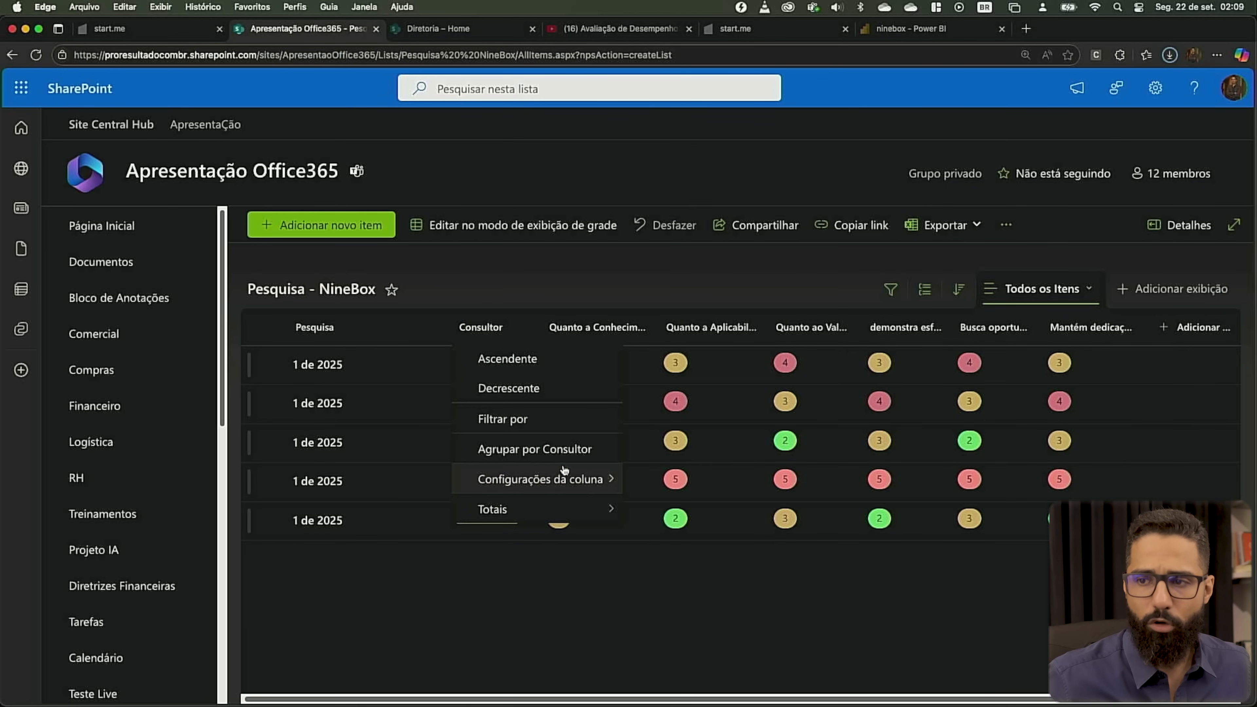
mouse_move(592, 490)
left_click(648, 447)
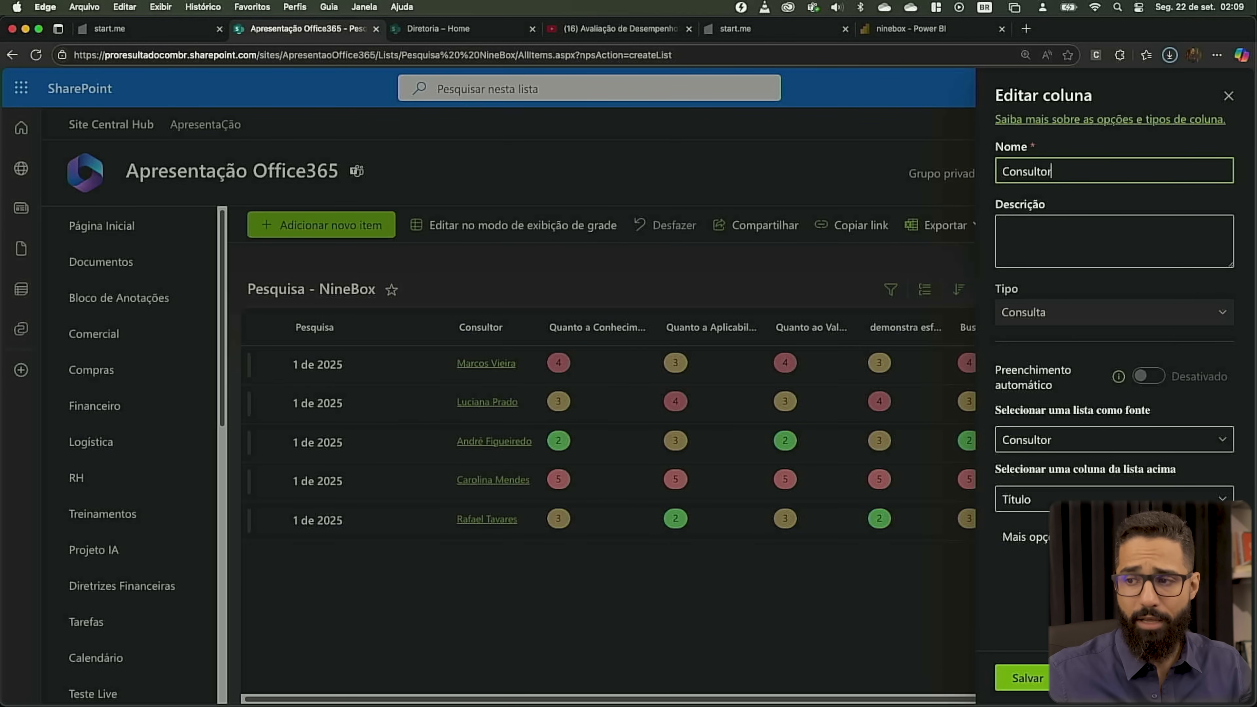
key("Escape")
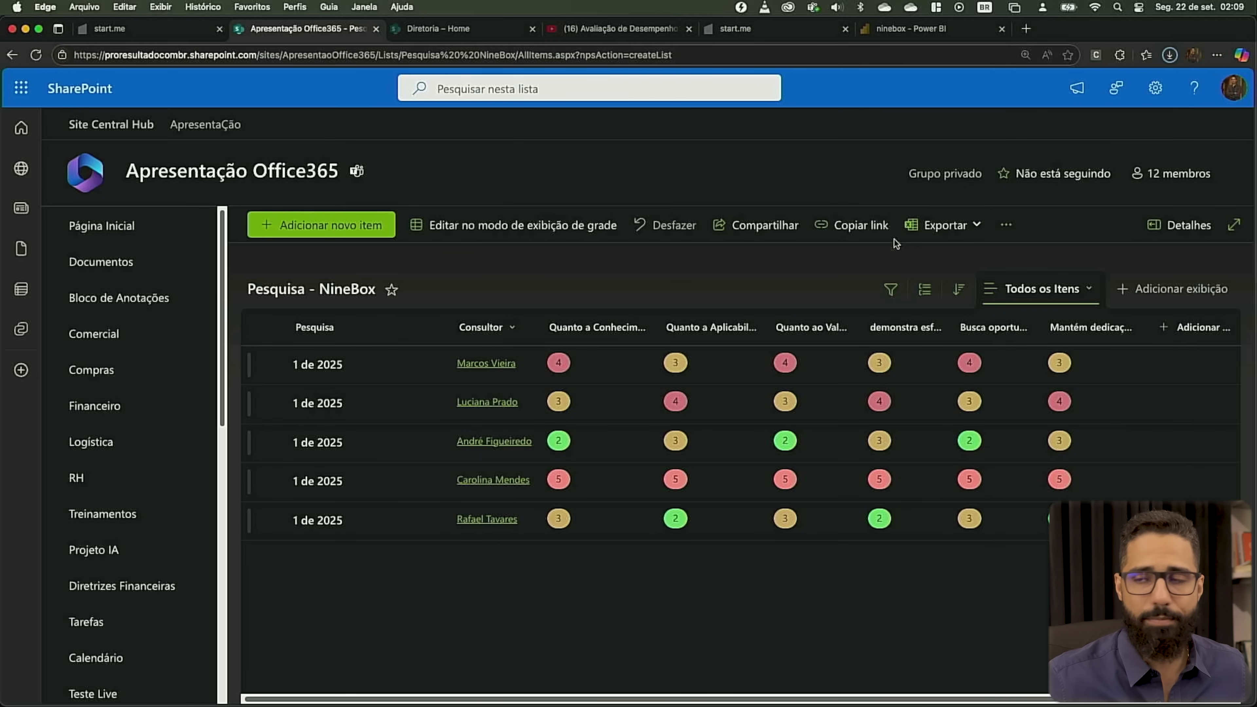
- Create a new form for the Pesquisa - NineBox list and hide the Pesquisa field
left_click(996, 225)
left_click(910, 255)
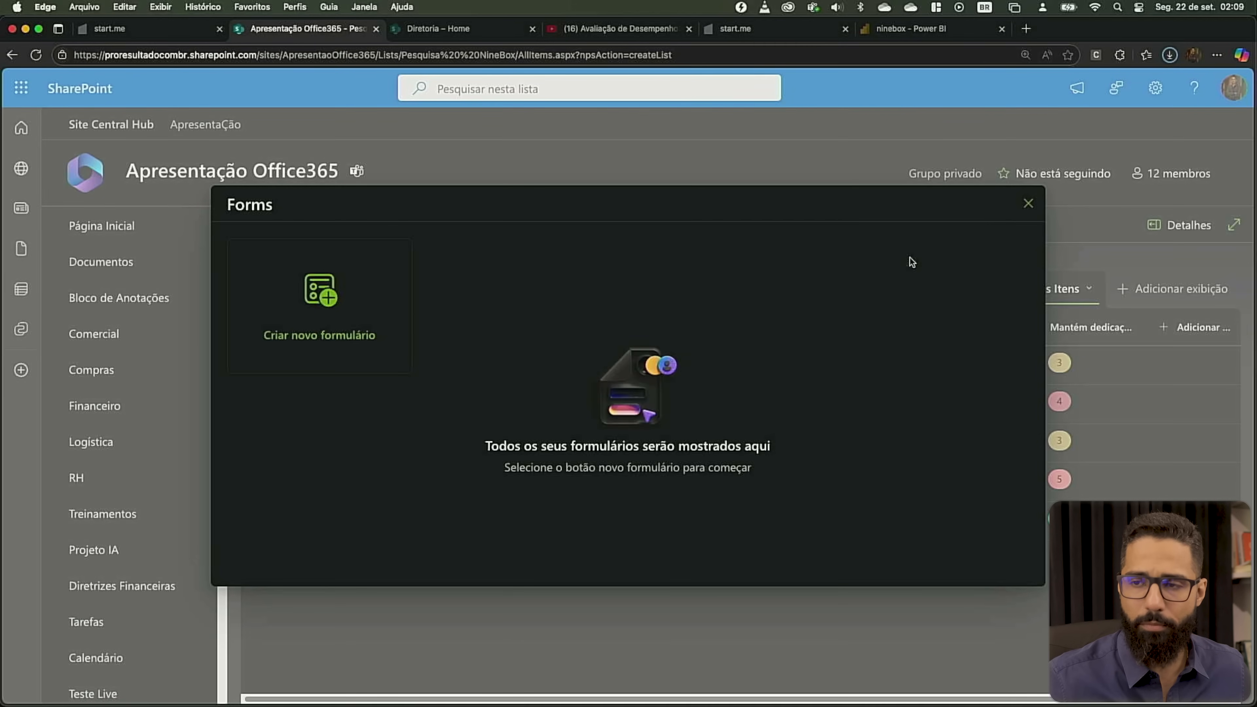
left_click(340, 316)
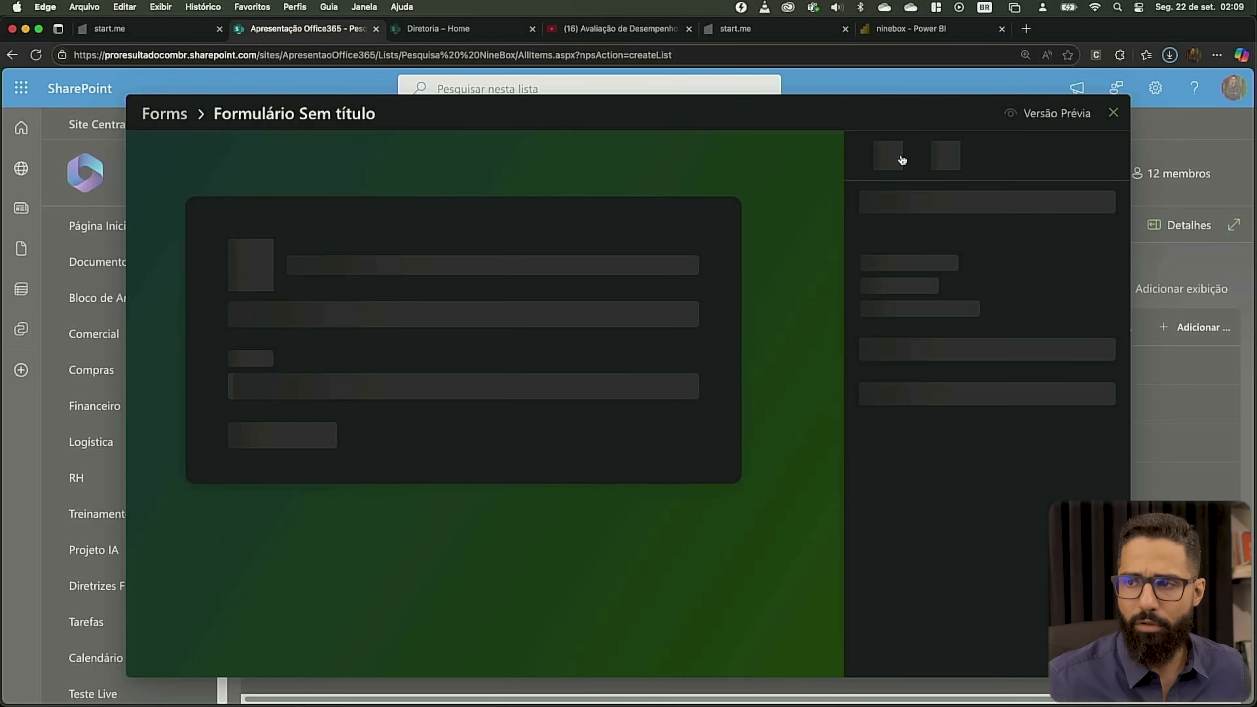
left_click(894, 278)
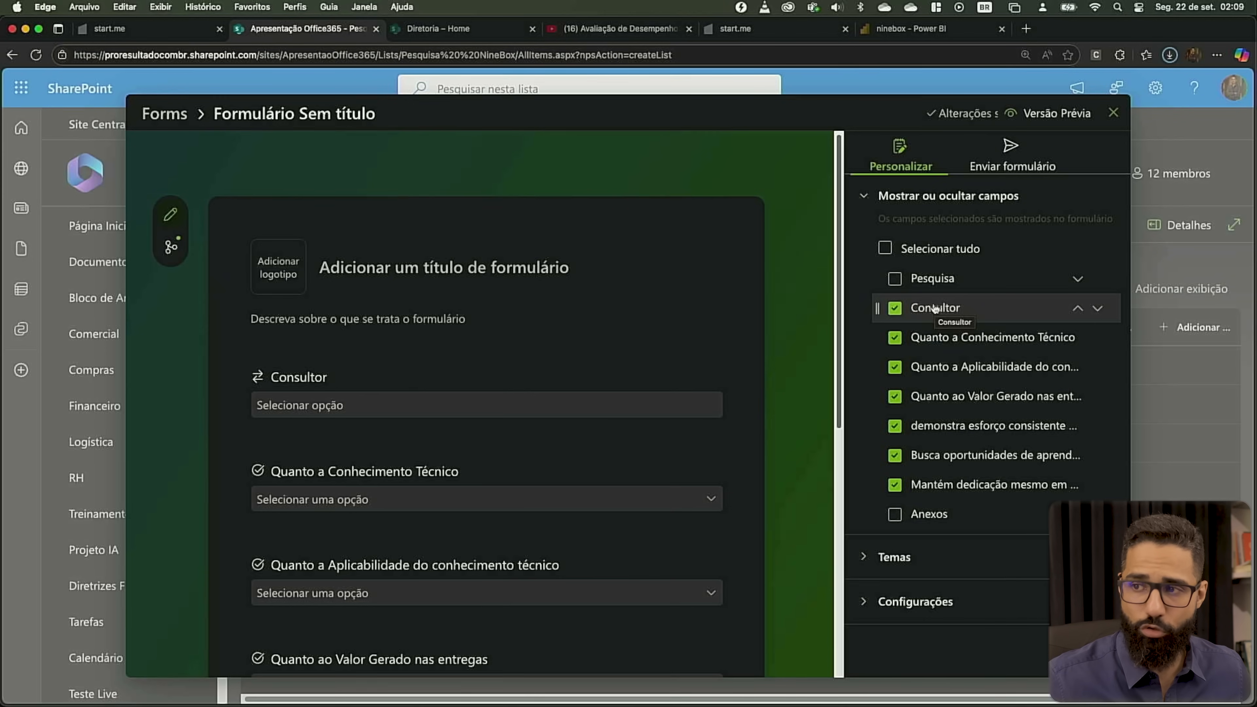
- Review the form's questions and inspect the choices of Quanto a Conhecimento Técnico
scroll(532, 544, "down", 3)
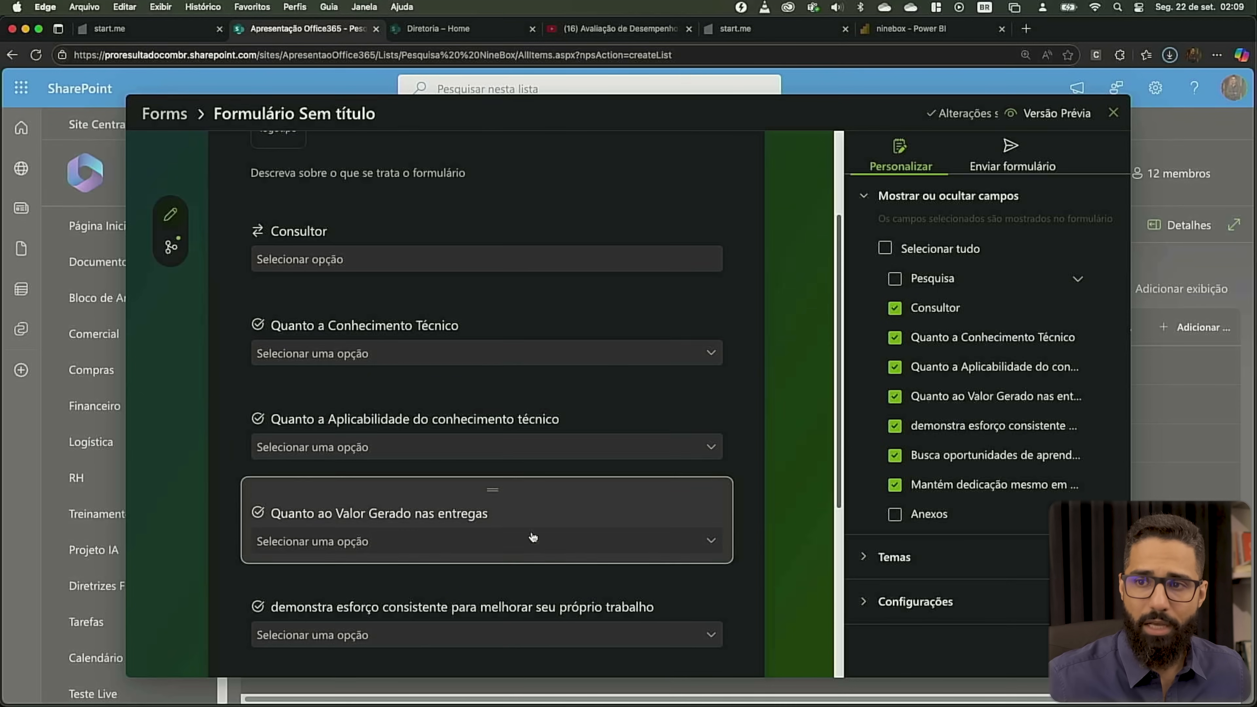
left_click(411, 356)
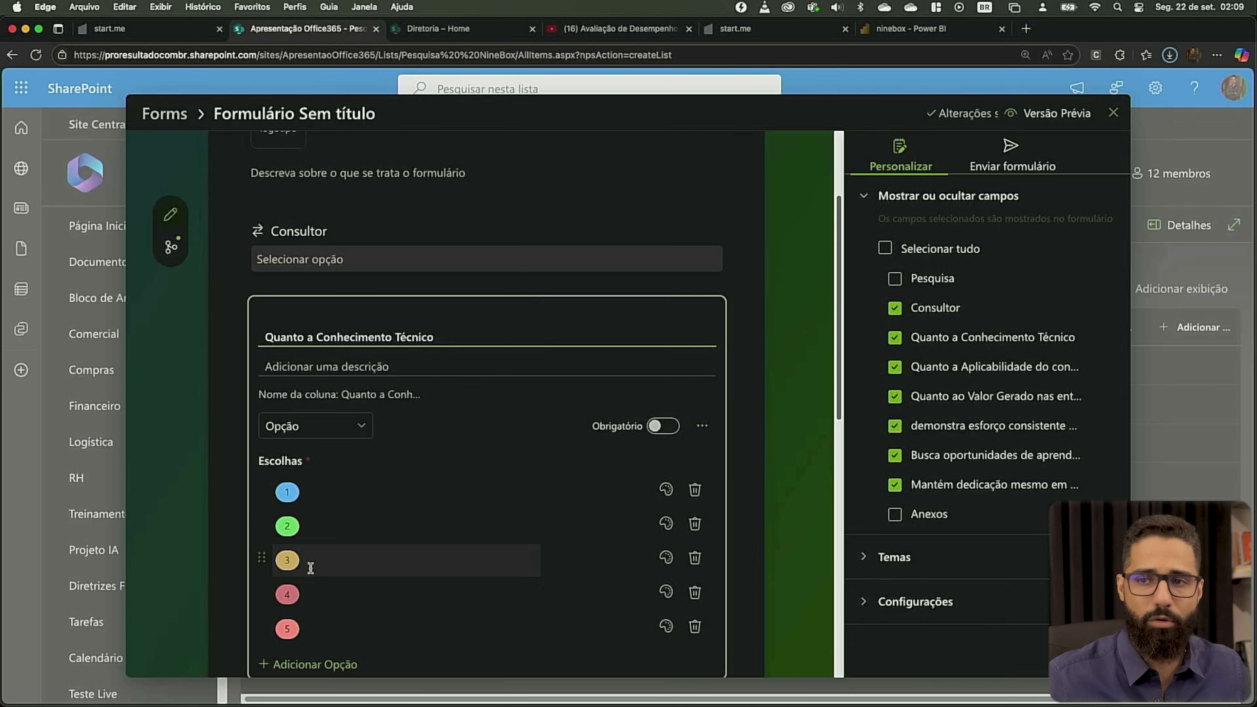
left_click(362, 449)
scroll(361, 450, "down", 1)
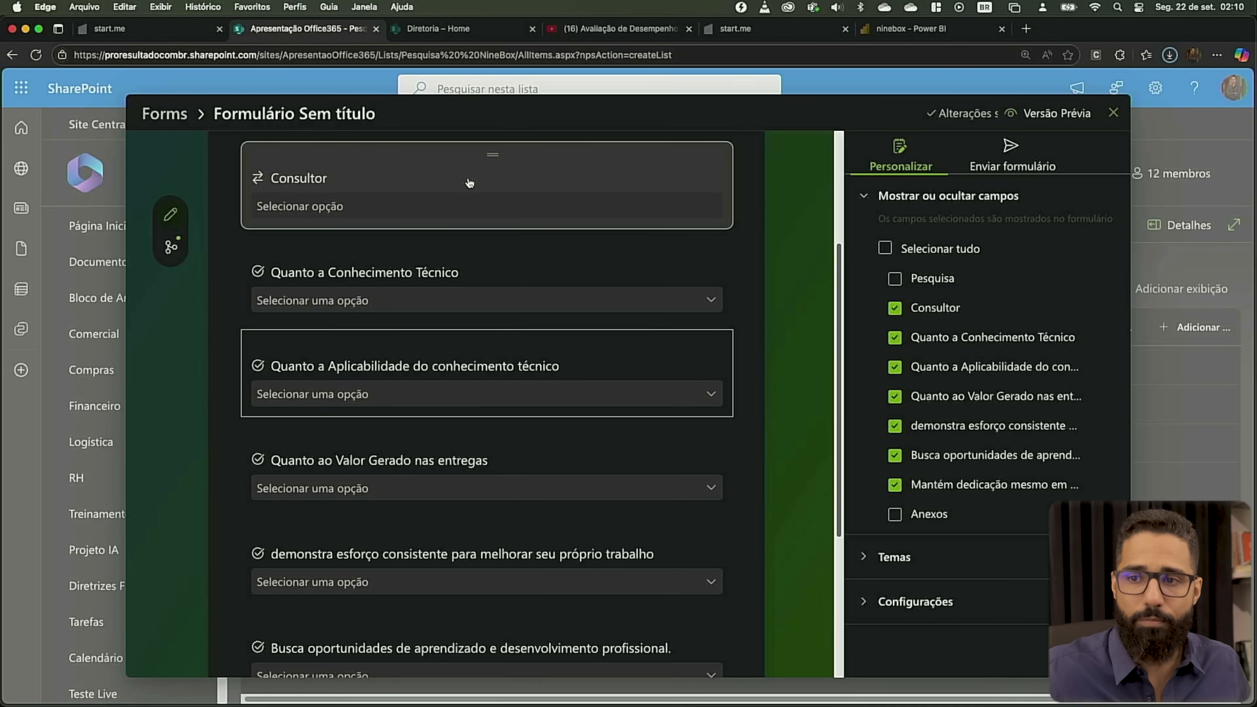
- Inspect the choices of the question Busca oportunidades de aprendizado e desenvolvimento profissional, and close the form
scroll(469, 182, "down", 5)
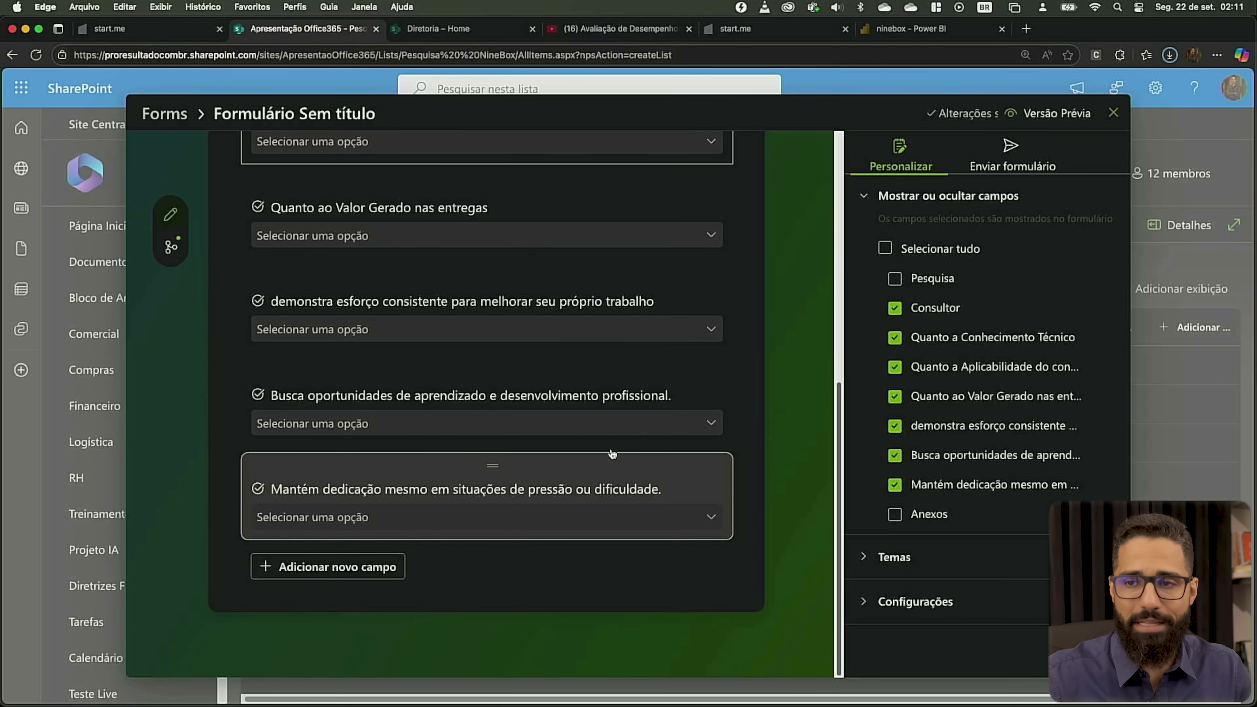
left_click(394, 413)
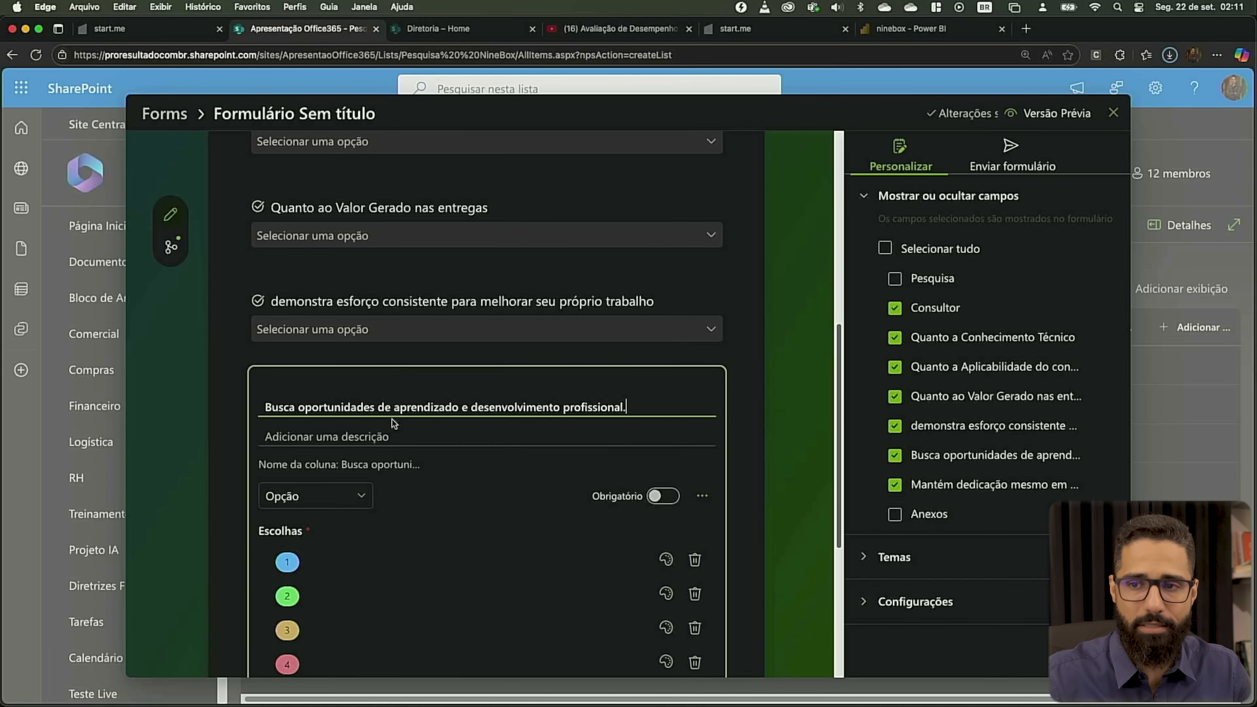
scroll(376, 518, "down", 3)
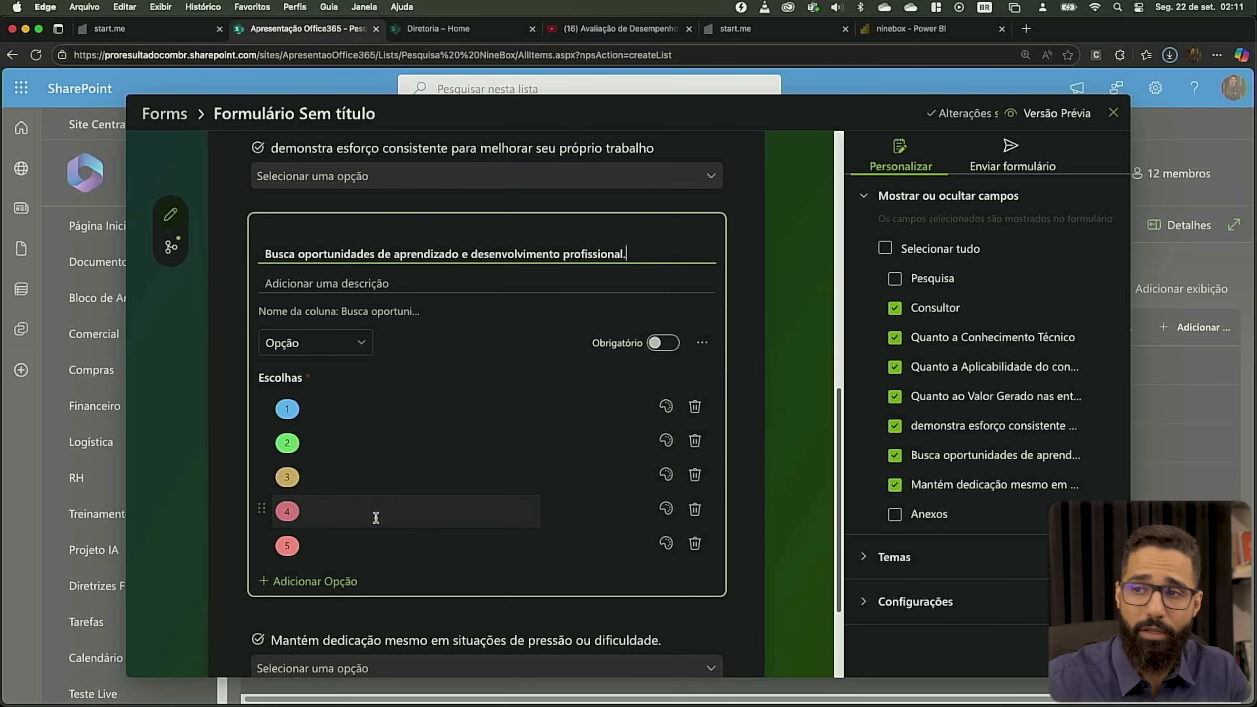
left_click(1113, 124)
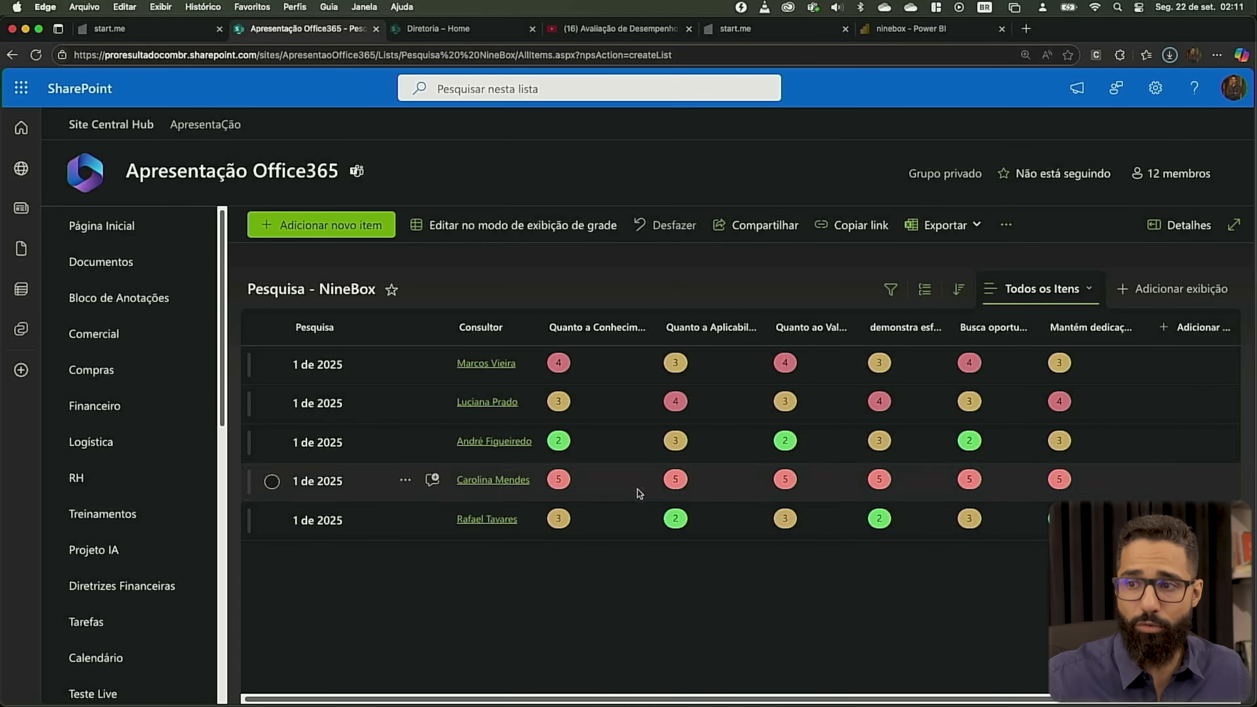
- Switch to the ninebox report in Power BI Desktop, show its table data and open the Pesquisa - NineBox query for editing
key("ctrl+Right")
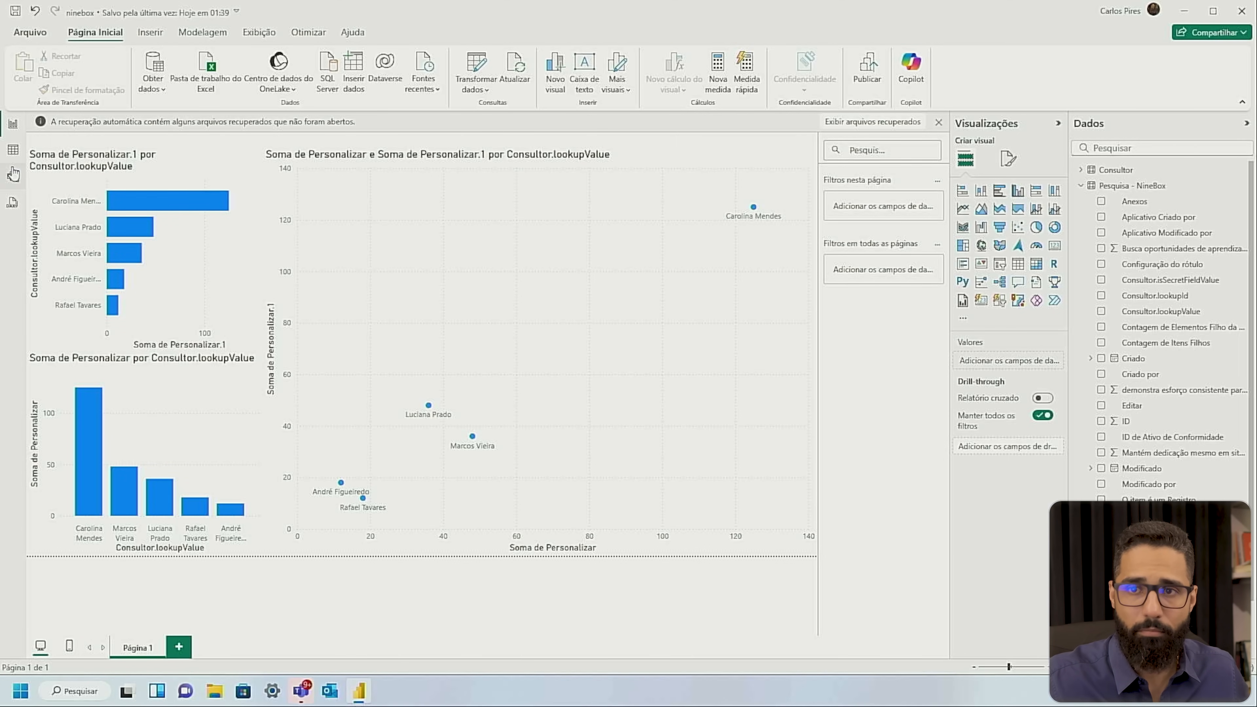
left_click(13, 152)
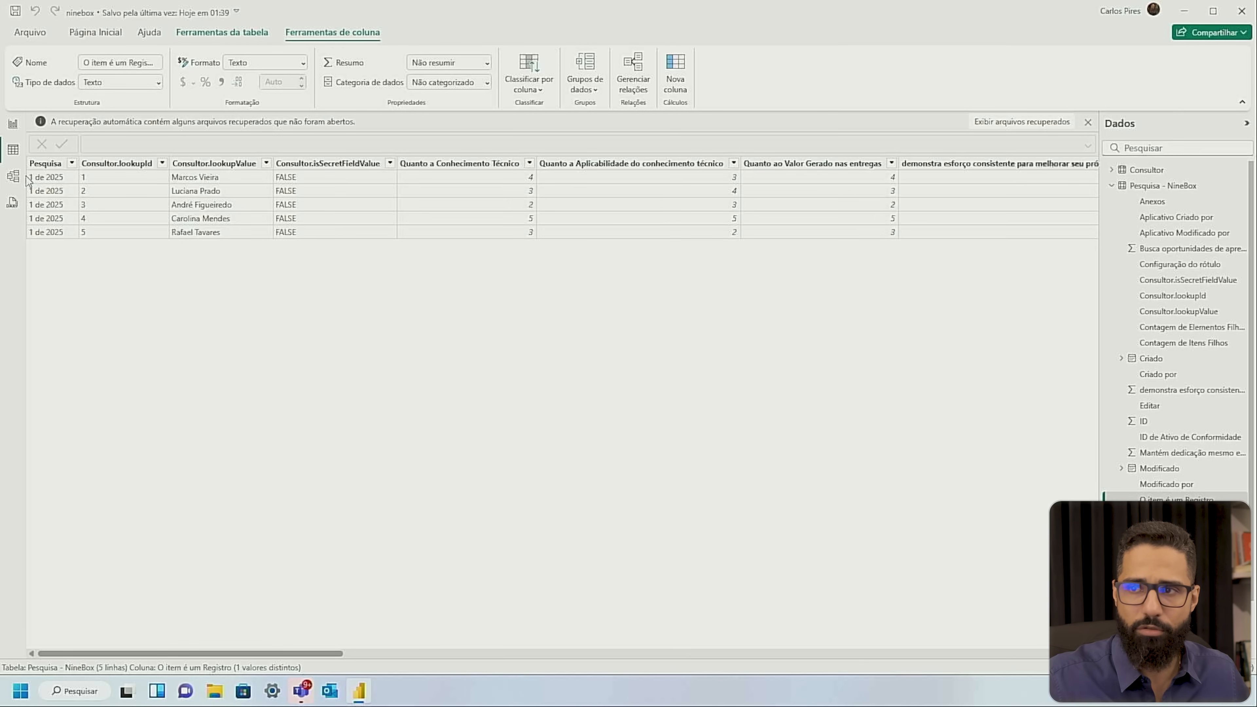
right_click(1162, 187)
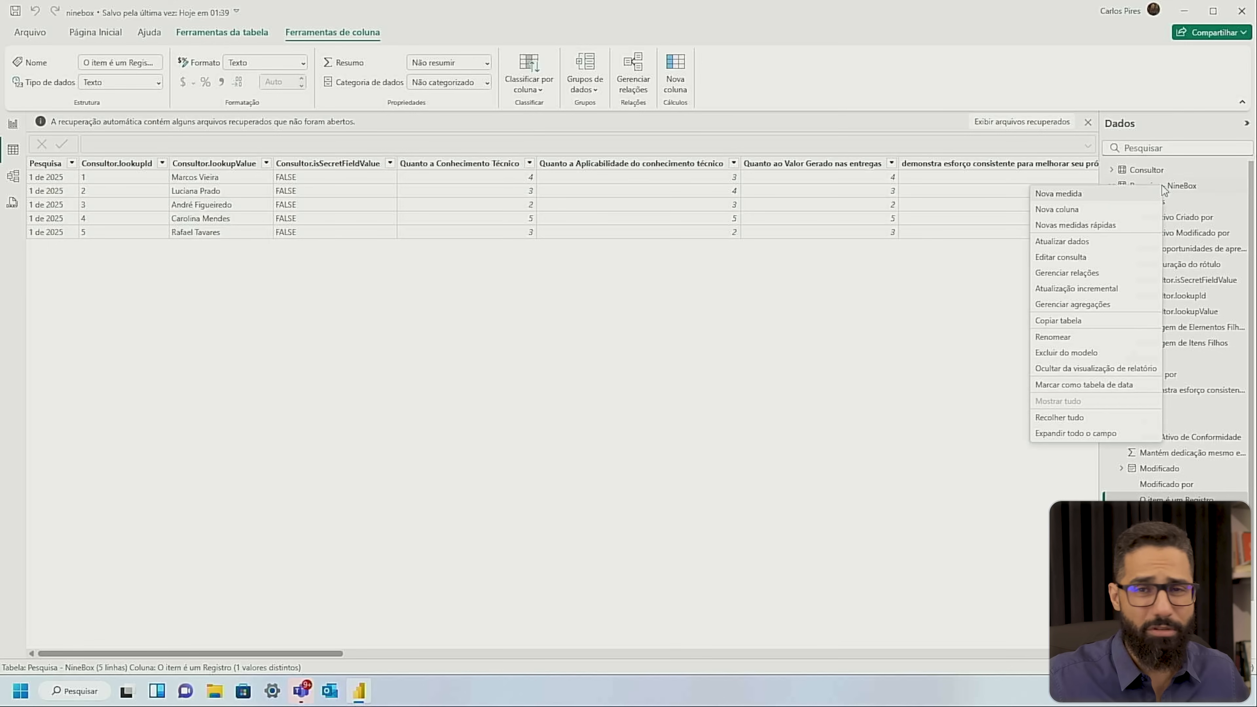
left_click(1085, 258)
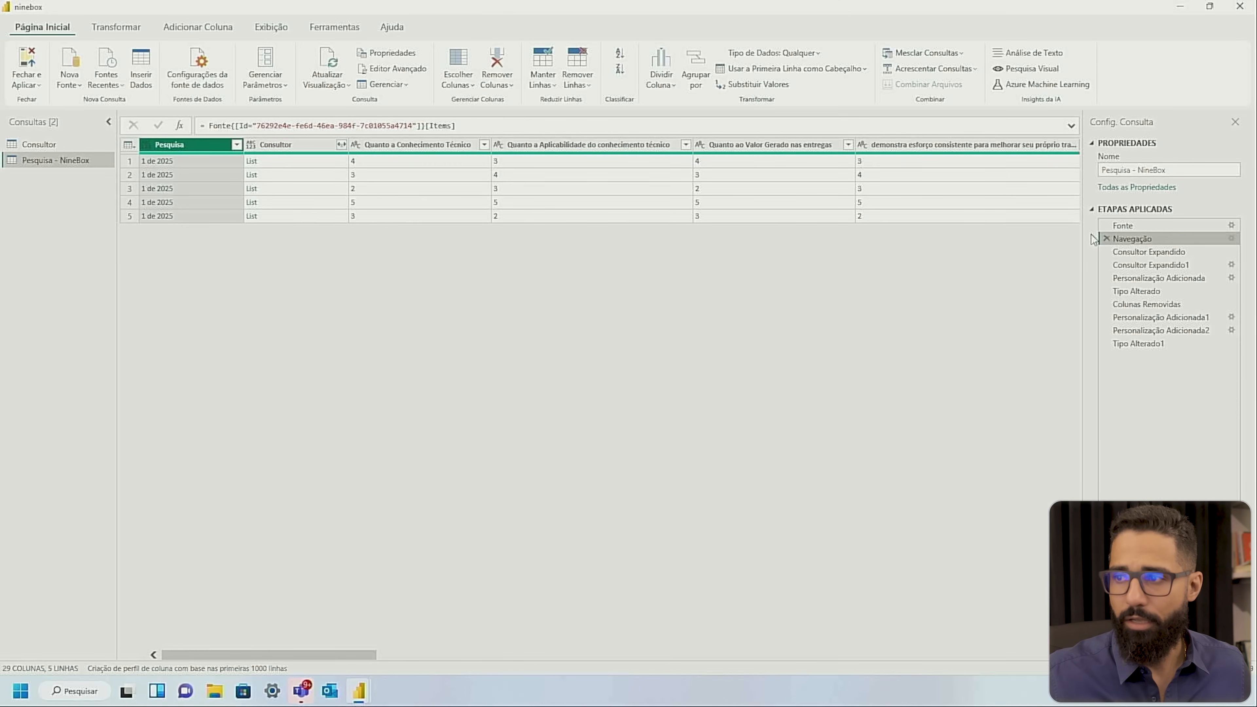
- Examine the Consultor Expandido and Consultor Expandido1 applied steps and the columns they produce in the query
left_click(1172, 252)
left_click(1147, 265)
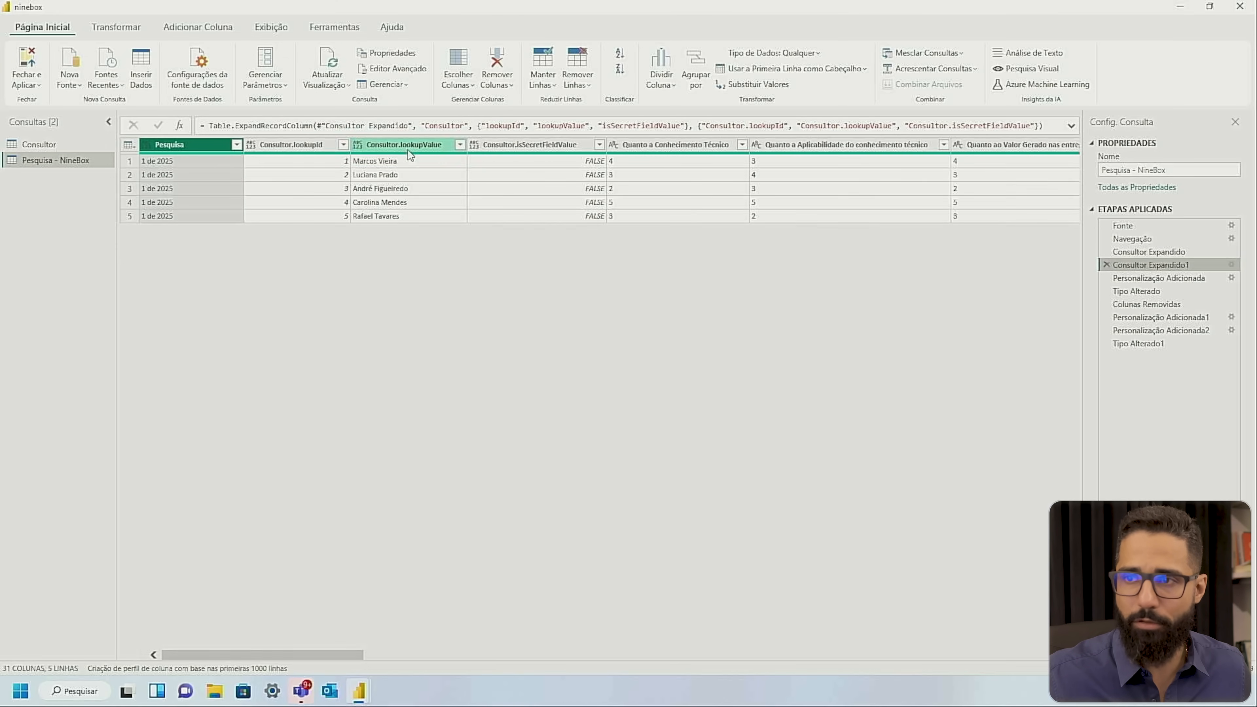
scroll(876, 254, "right", 15)
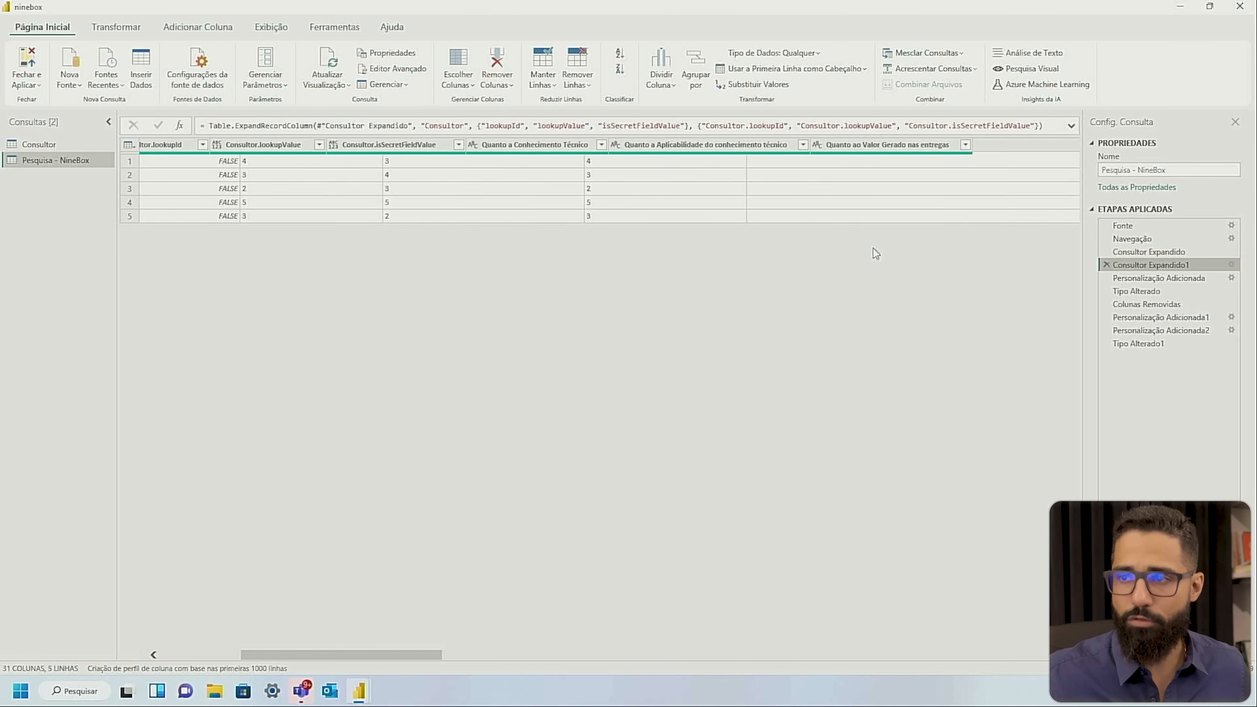
scroll(876, 253, "left", 15)
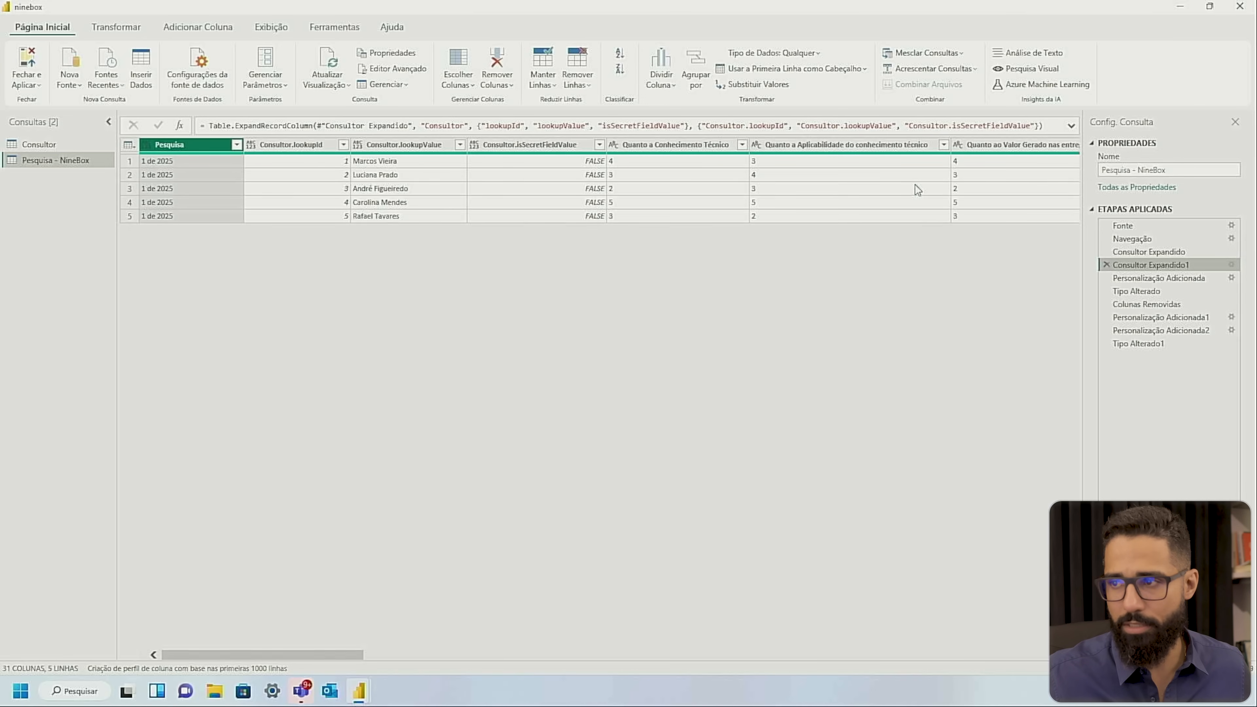
- Examine the Tipo Alterado and Personalização Adicionada1 applied steps and the product column Personalizar in the query
left_click(1166, 295)
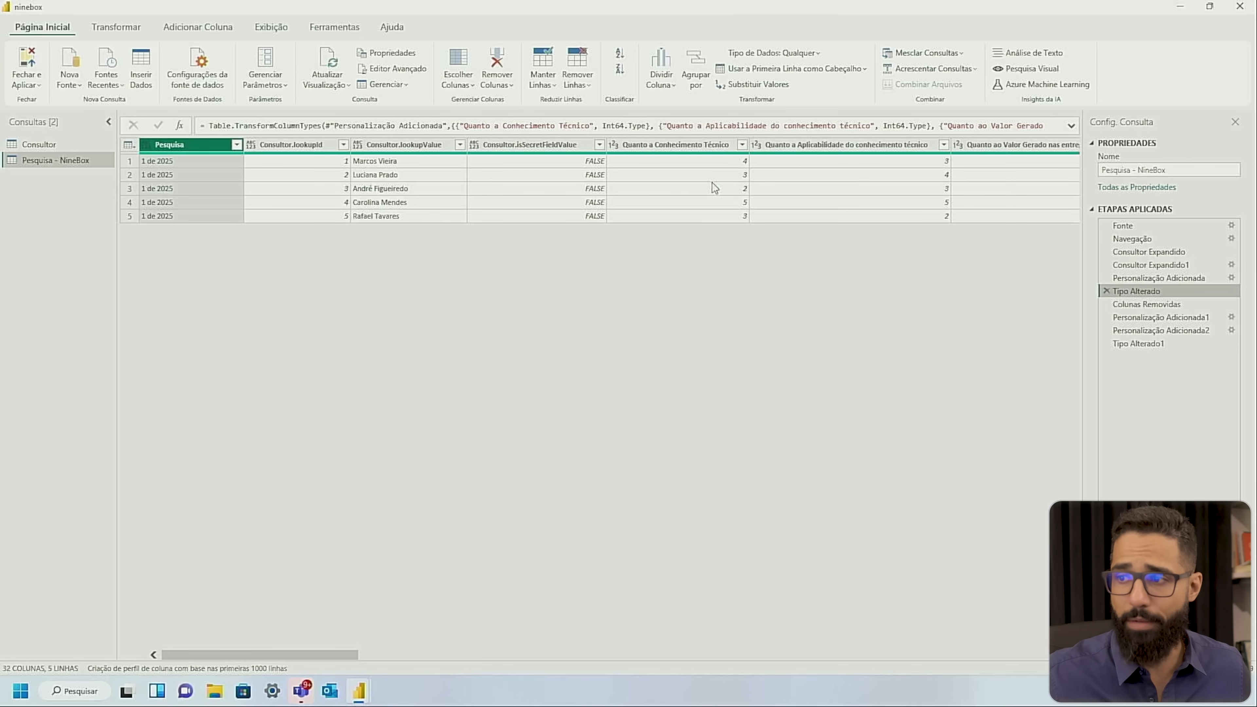
left_click(1179, 319)
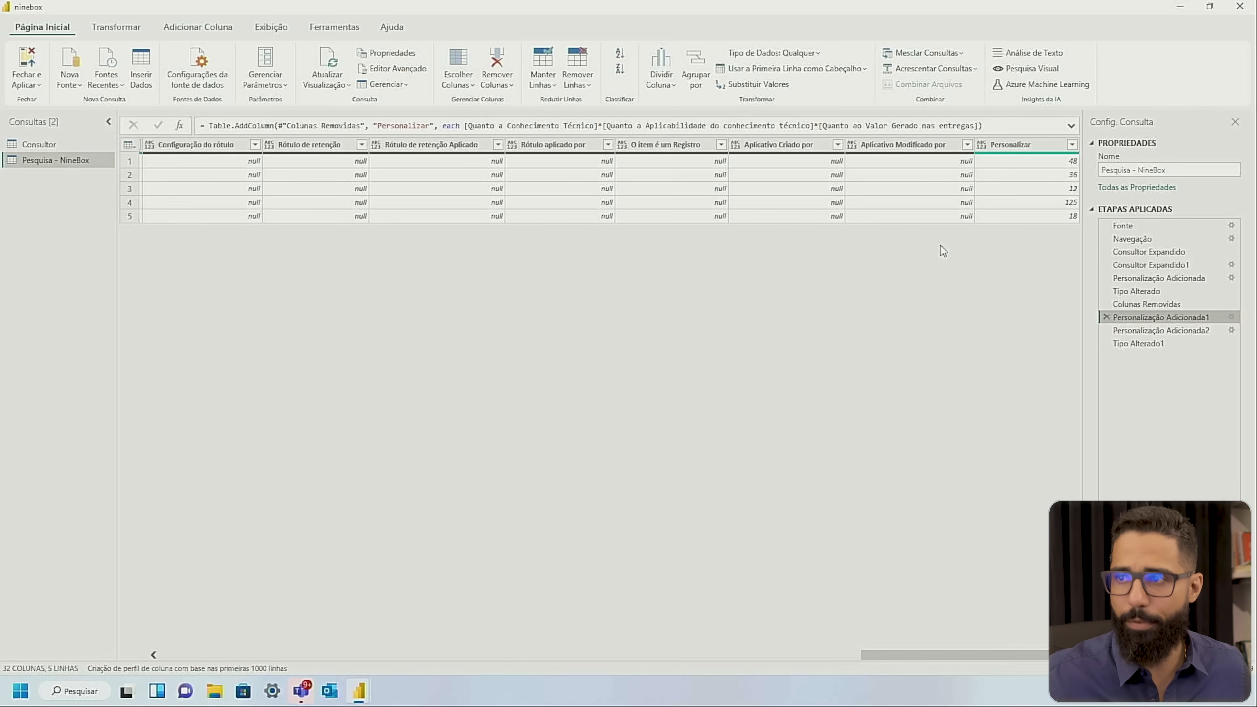
left_click(1044, 147)
left_click(1045, 152)
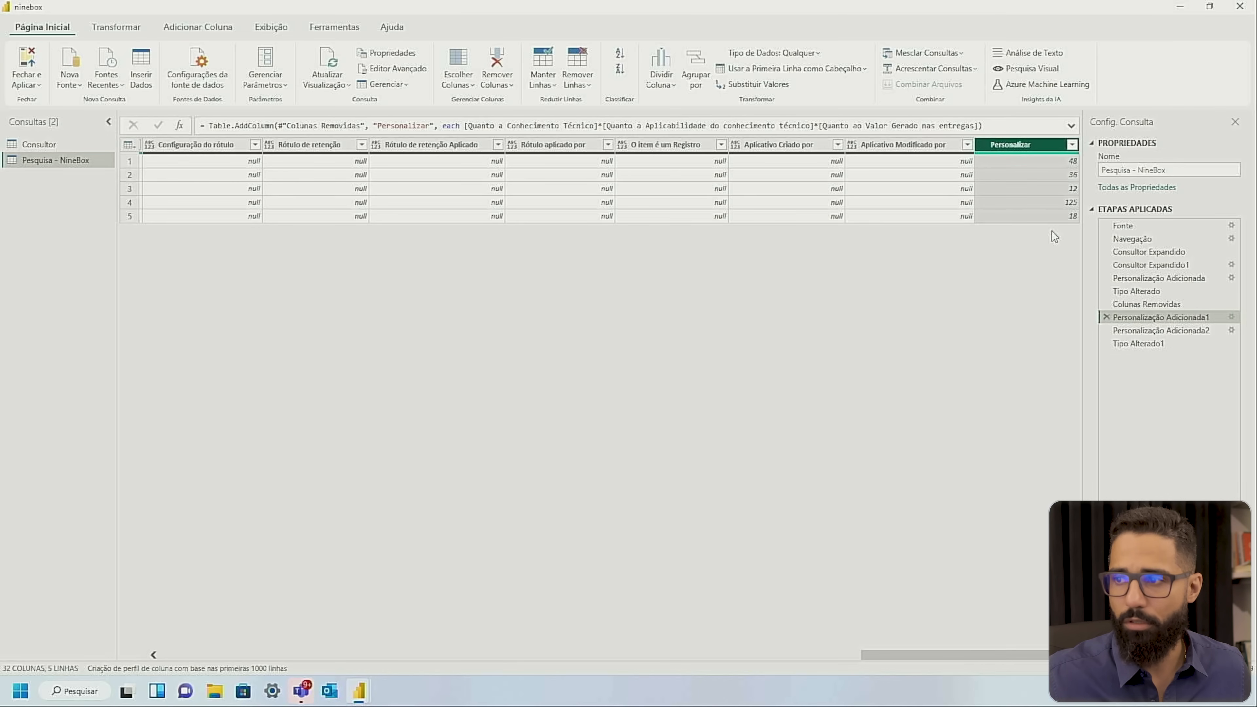
- Examine the Personalização Adicionada2 applied step, reviewing the question columns it multiplies and the Personalizar.1 column
left_click(1195, 331)
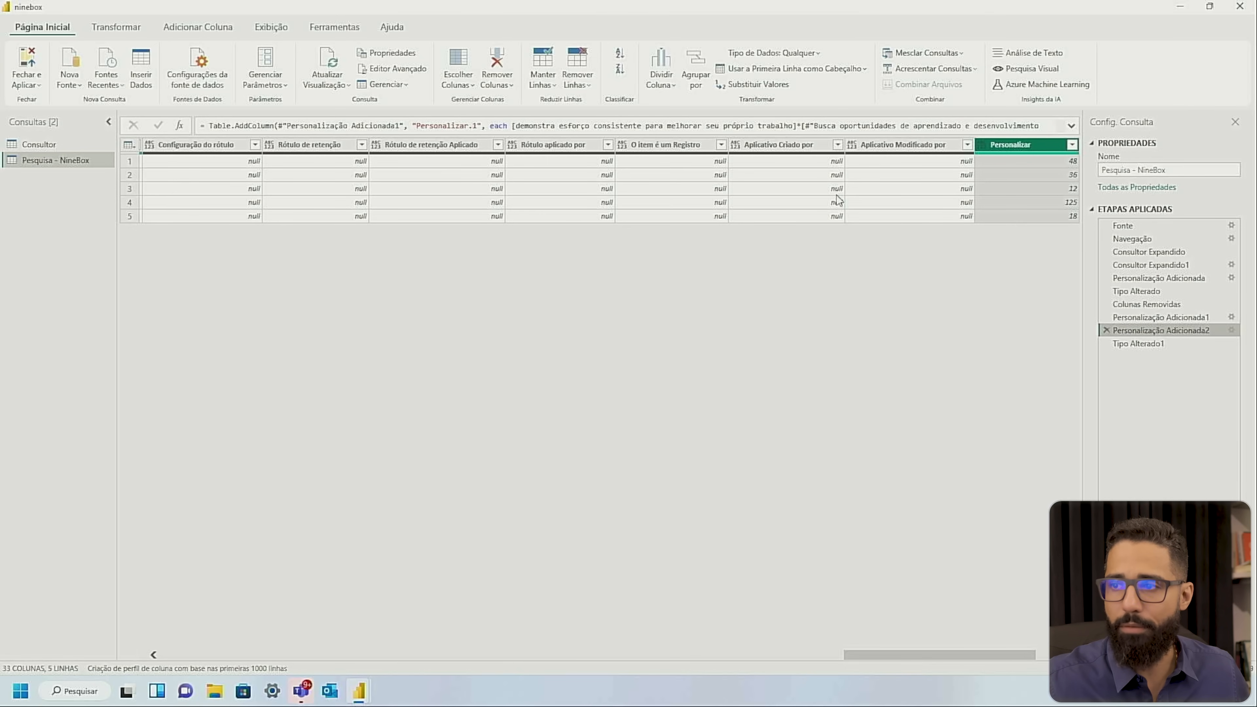
left_click(1013, 203)
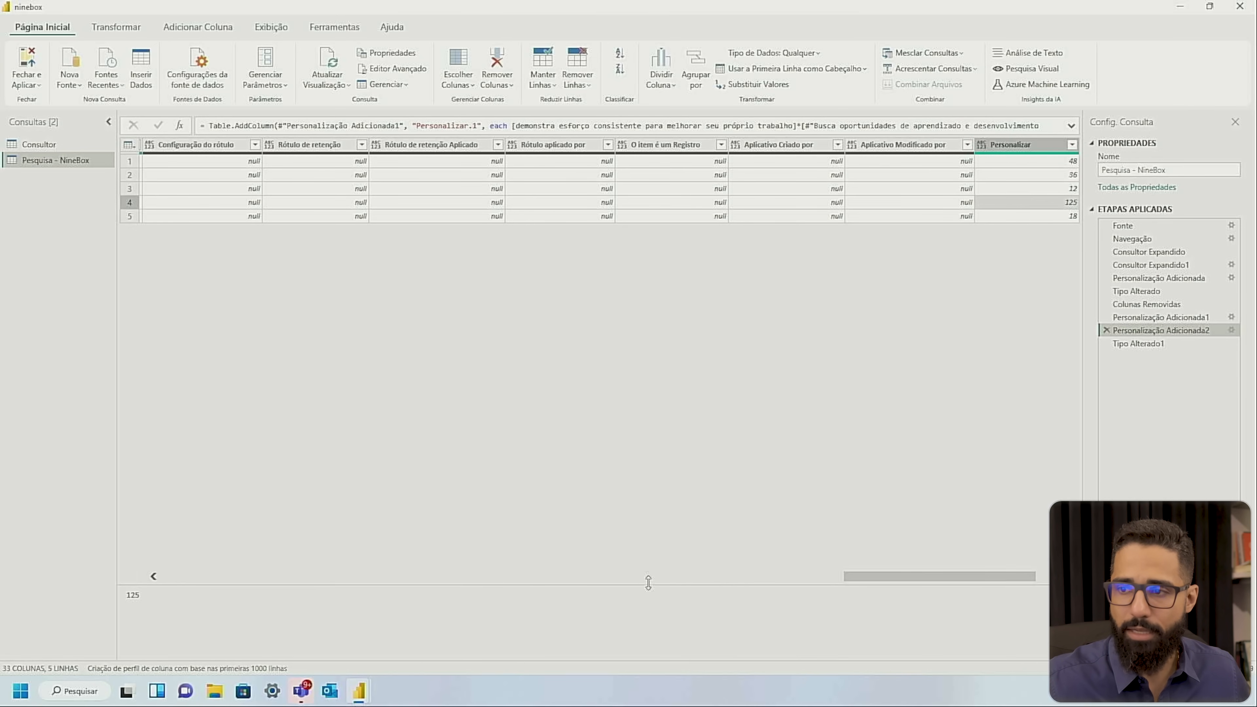
left_click_drag(875, 574, 362, 605)
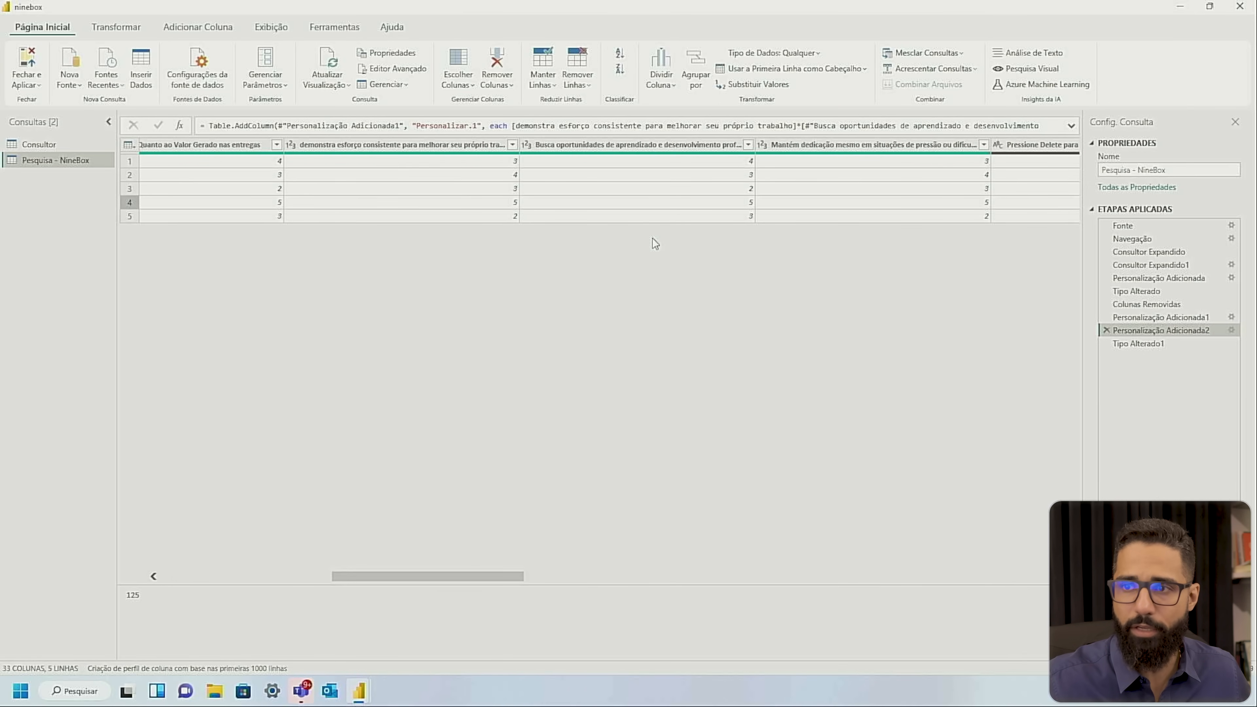
left_click_drag(483, 579, 1004, 579)
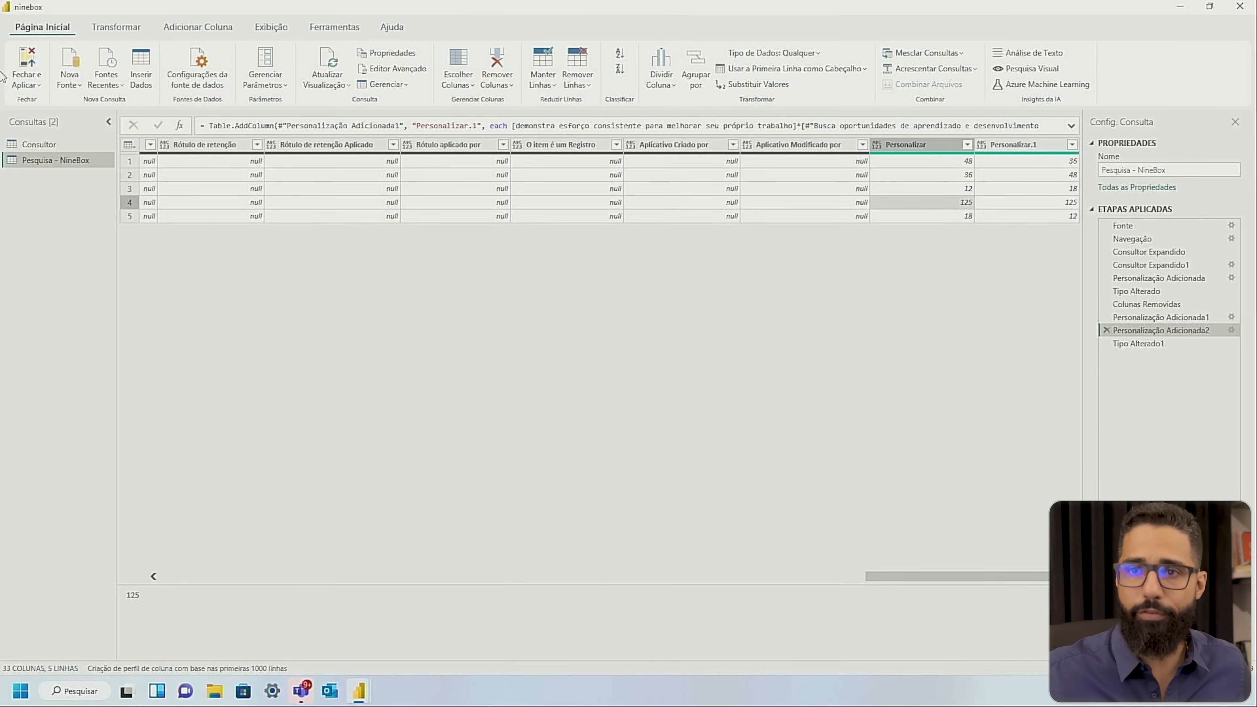
- Close and apply the query, and relate Nome in Consultor to Consultor.lookupValue in Pesquisa - NineBox with cardinality Um para muitos (1:*) in the model
left_click(25, 55)
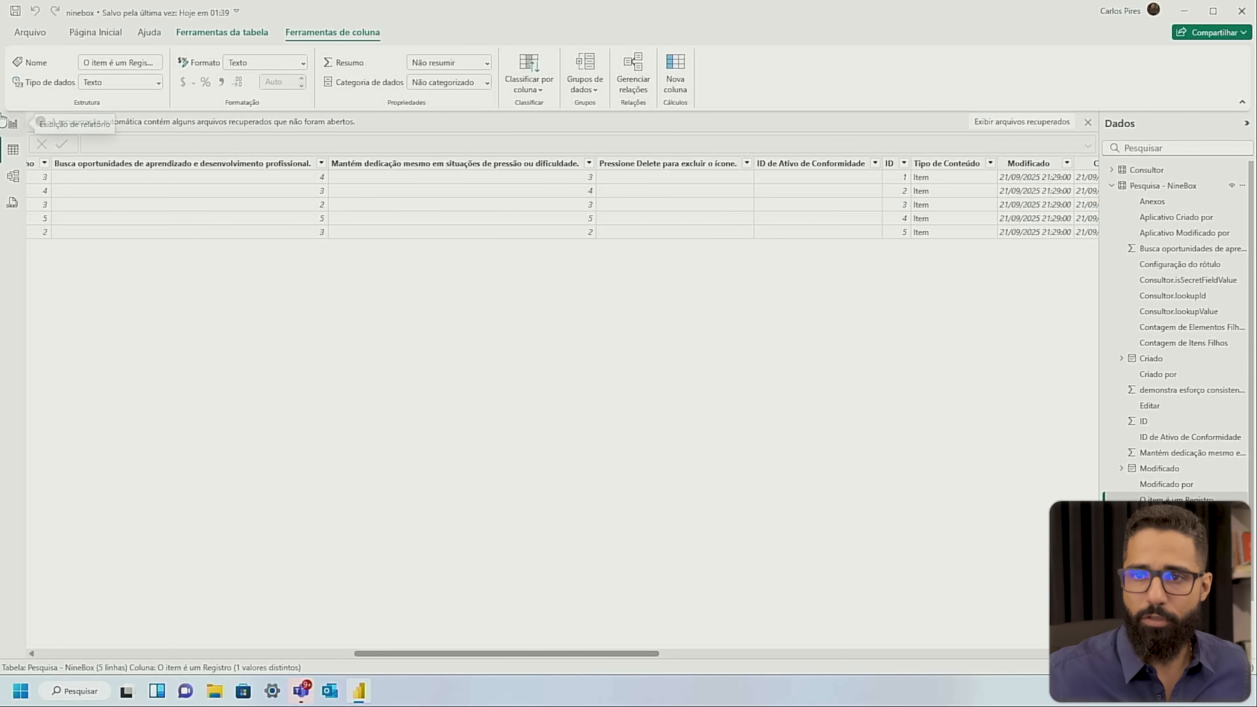
left_click(13, 123)
left_click(14, 202)
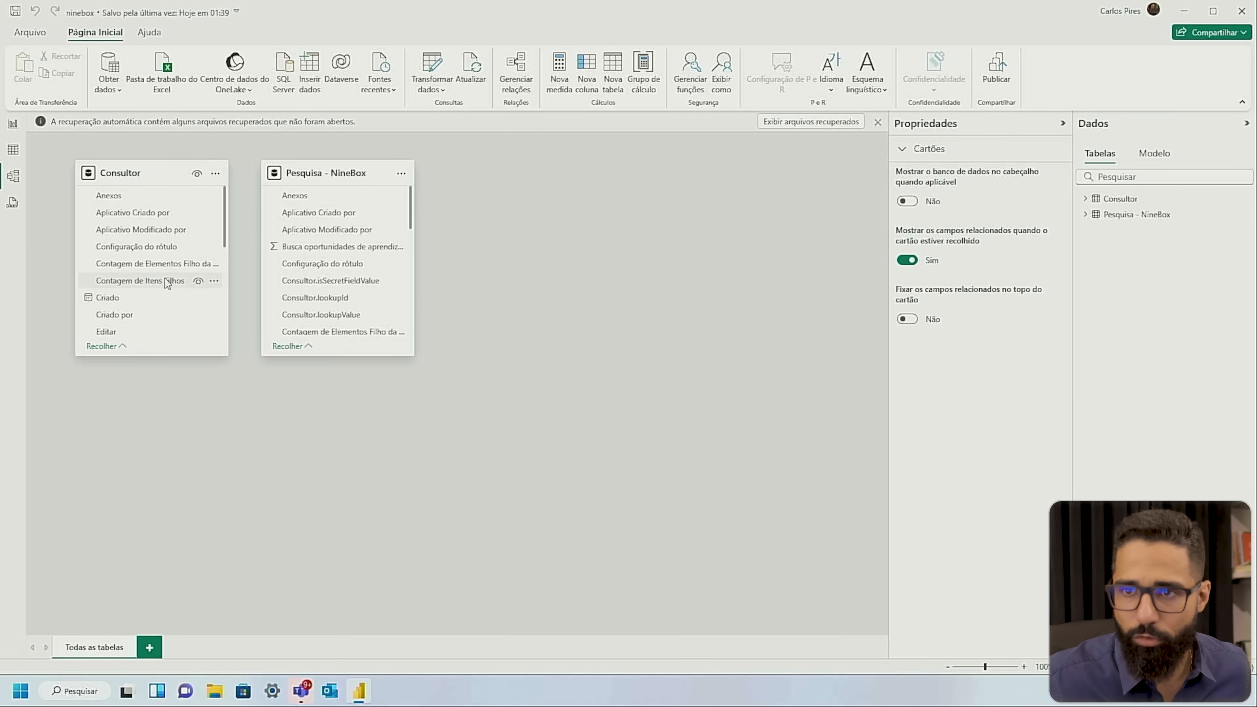
scroll(149, 235, "down", 5)
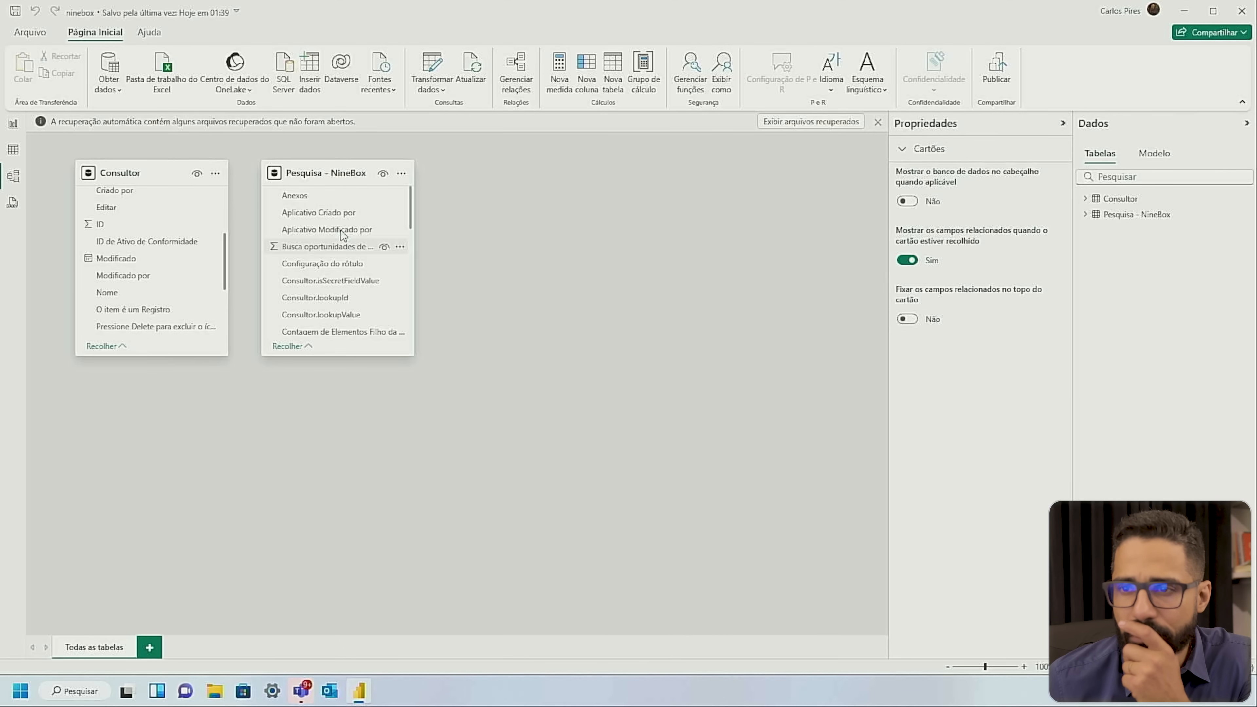
left_click_drag(280, 302, 128, 292)
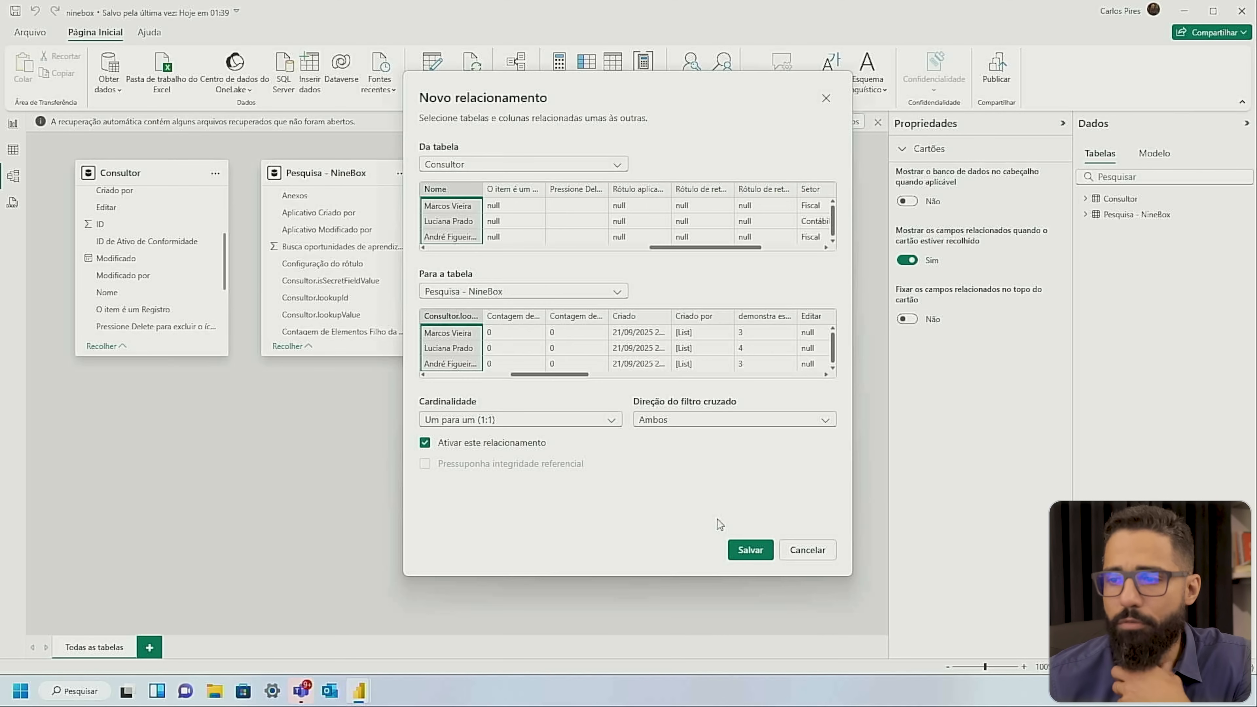
left_click(520, 420)
left_click(507, 468)
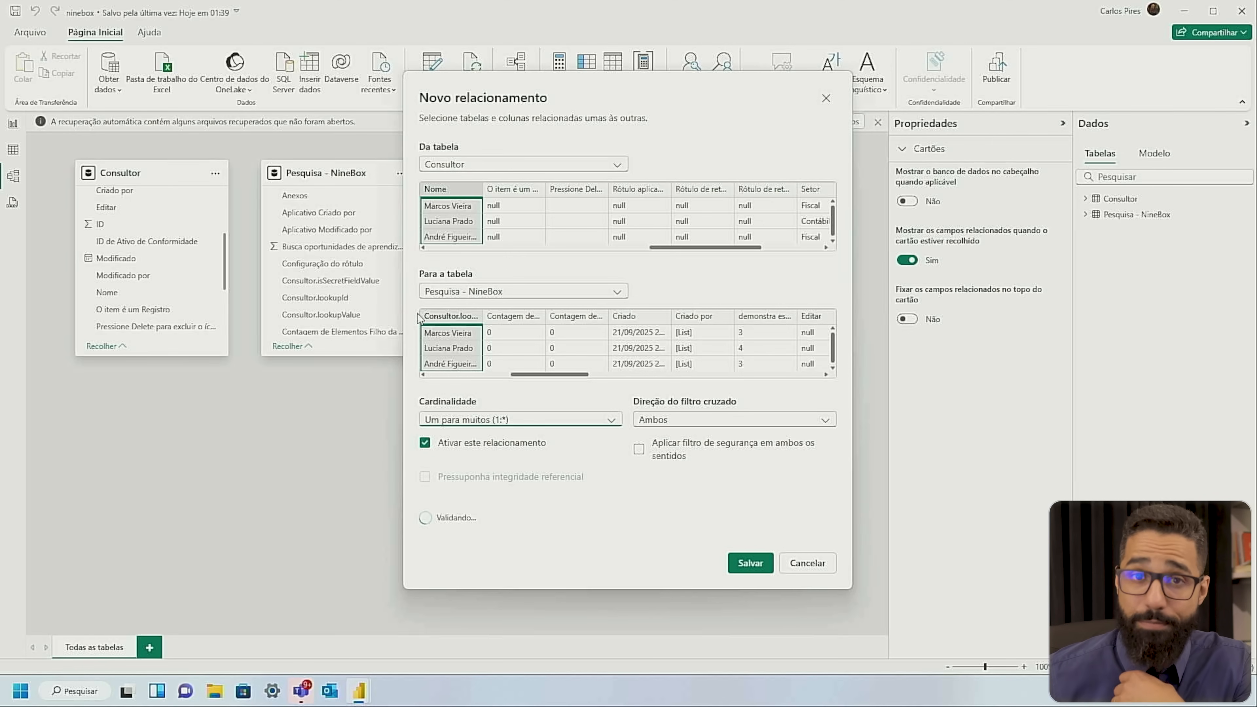
left_click(752, 563)
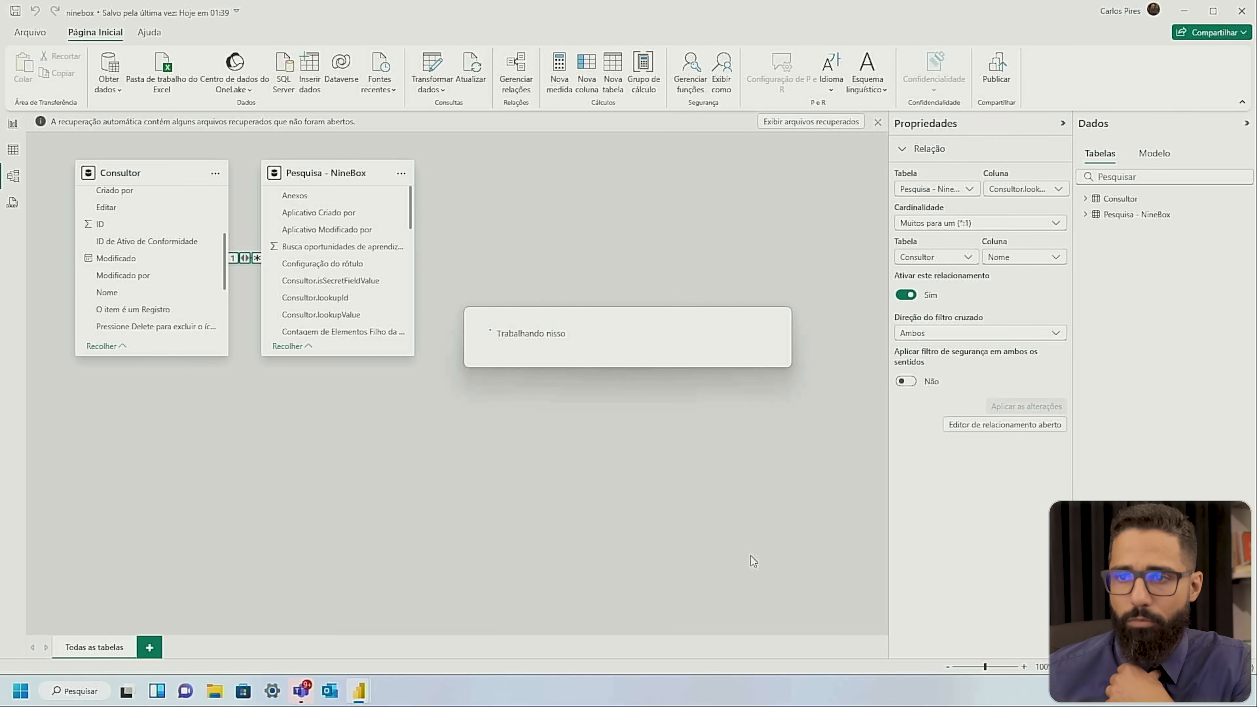
- Return to the report page and reduce the height of the two bar charts from their upper edges, freeing space above them
left_click(12, 124)
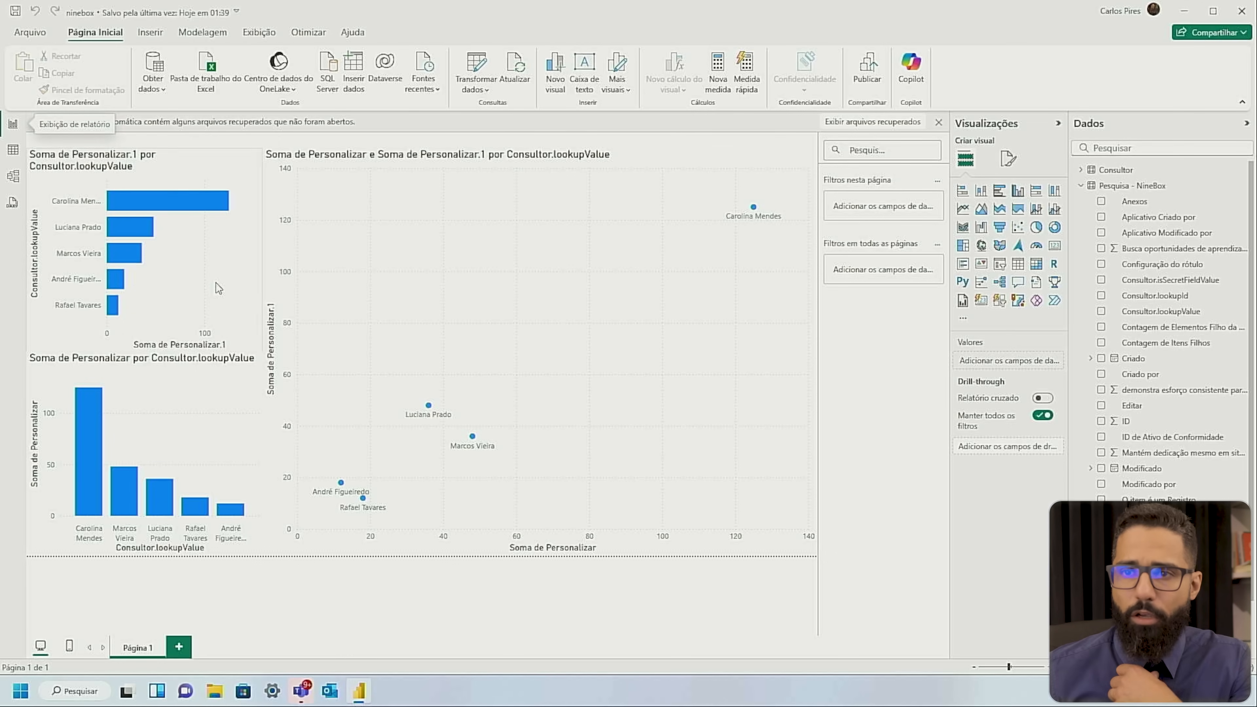
left_click(225, 164)
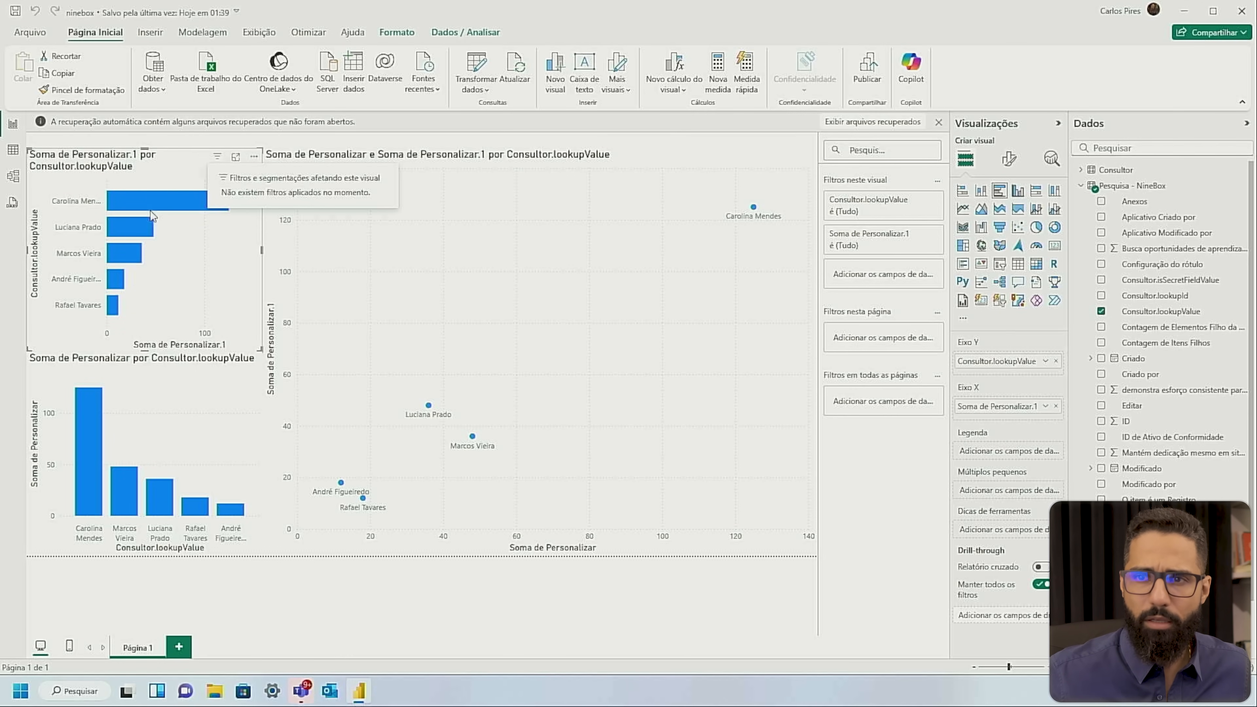
left_click(150, 197)
left_click_drag(144, 149, 144, 207)
left_click(150, 382)
left_click_drag(144, 352, 145, 385)
left_click(145, 331)
left_click(143, 331)
left_click(164, 150)
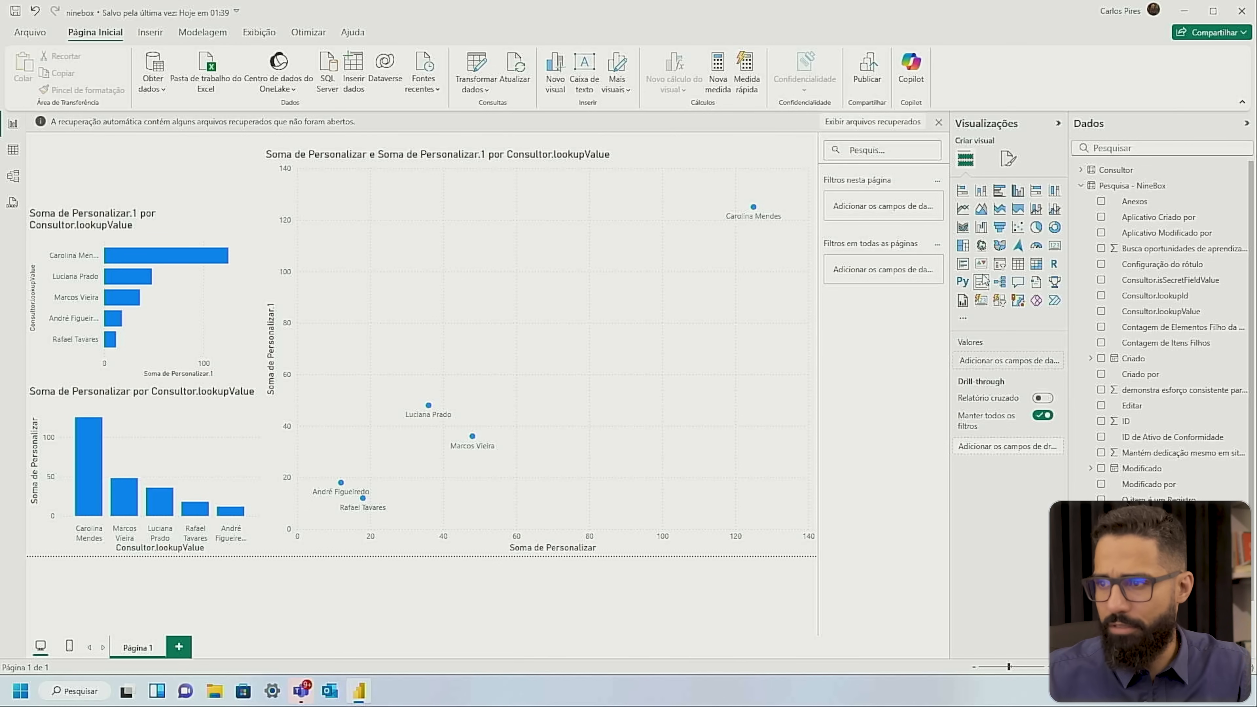
- Add a slicer above the bar charts with the Nome field of the Consultor table, in the Suspenso style
left_click(999, 267)
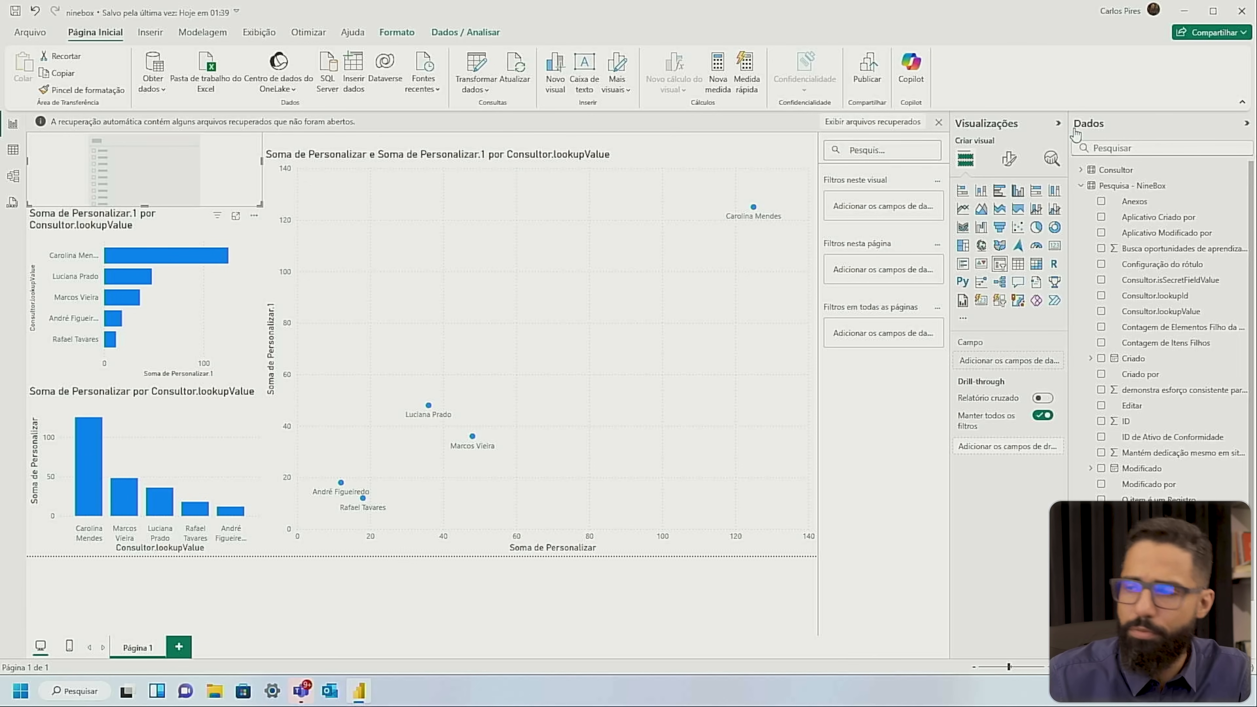
left_click(1082, 171)
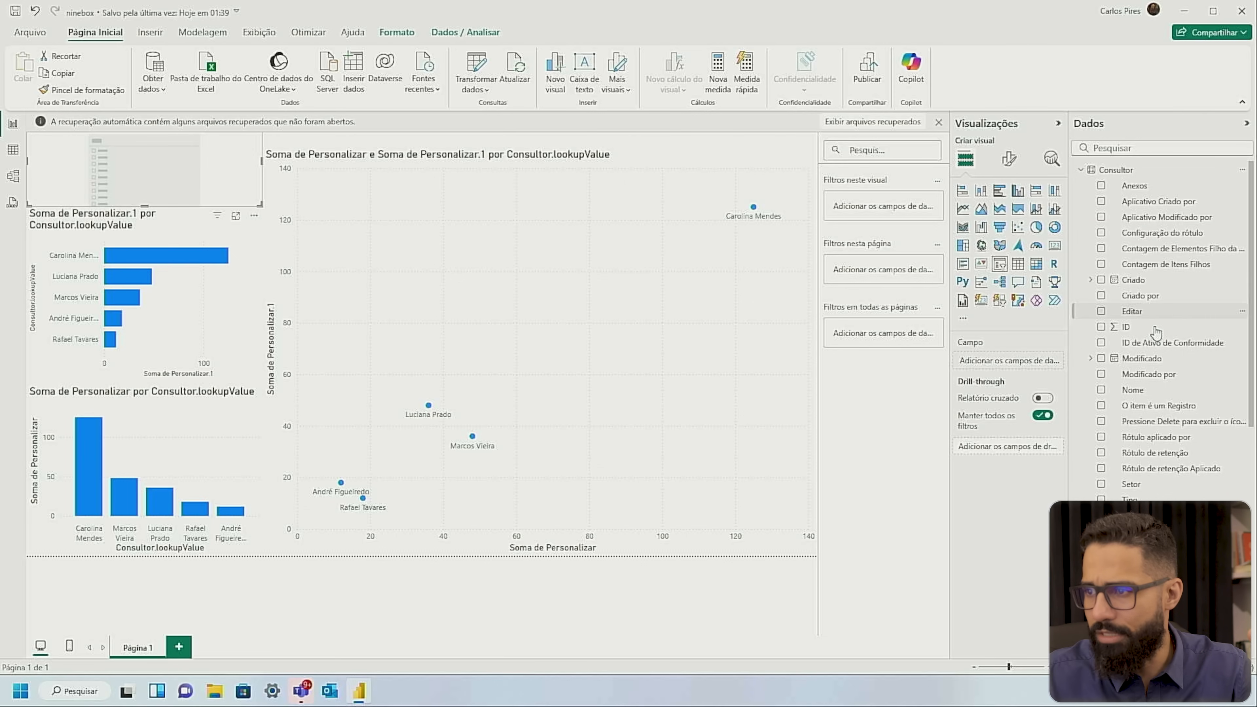
left_click_drag(1138, 390, 1008, 367)
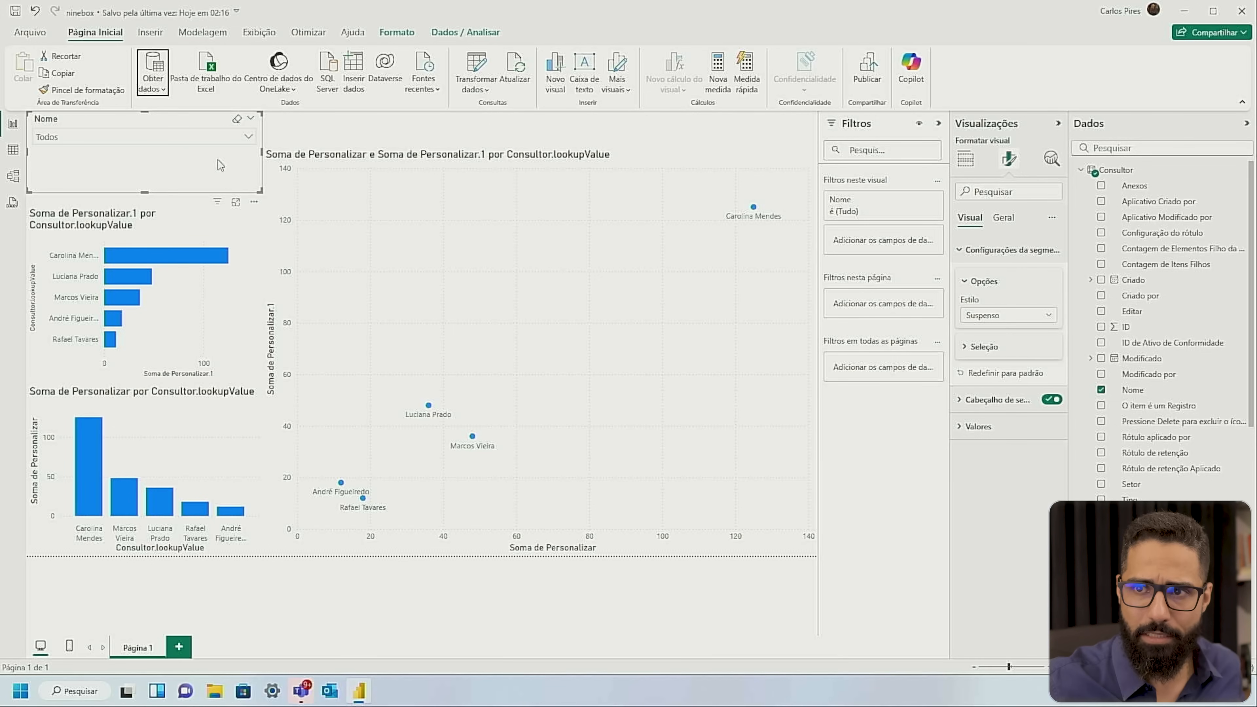
- Test the Nome slicer by filtering the report to individual consultants and clearing the selections
left_click(227, 136)
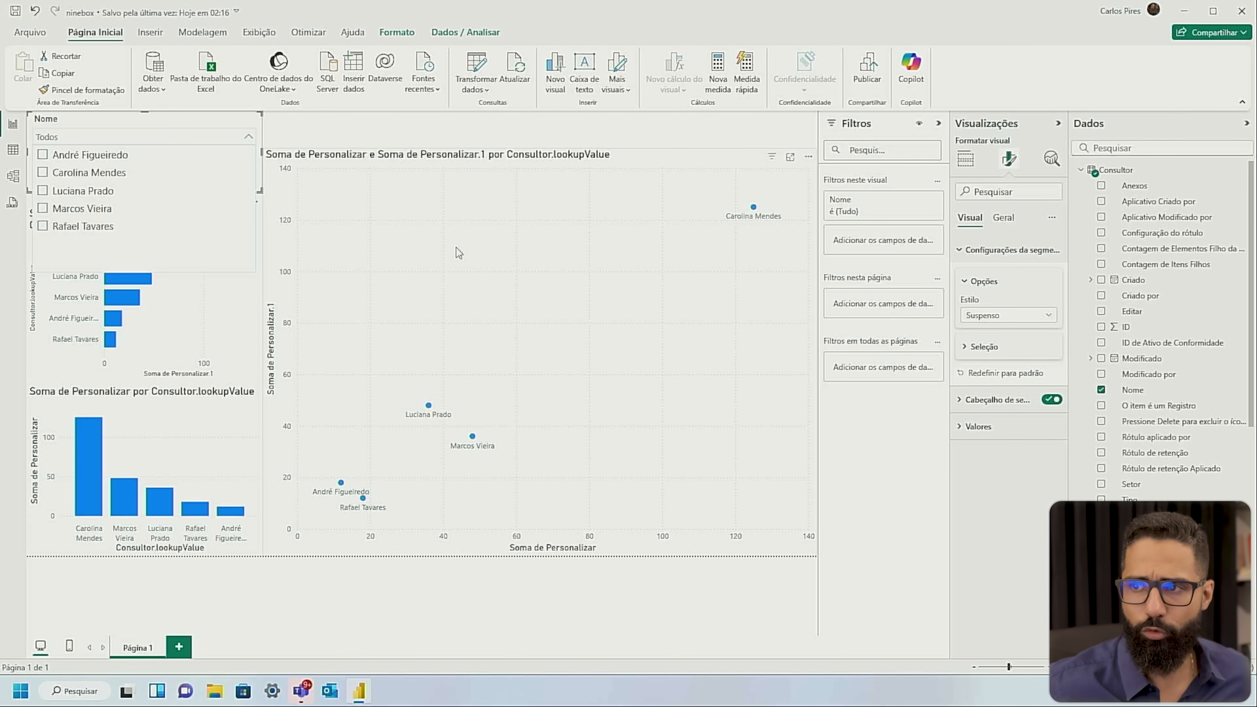
left_click(648, 328)
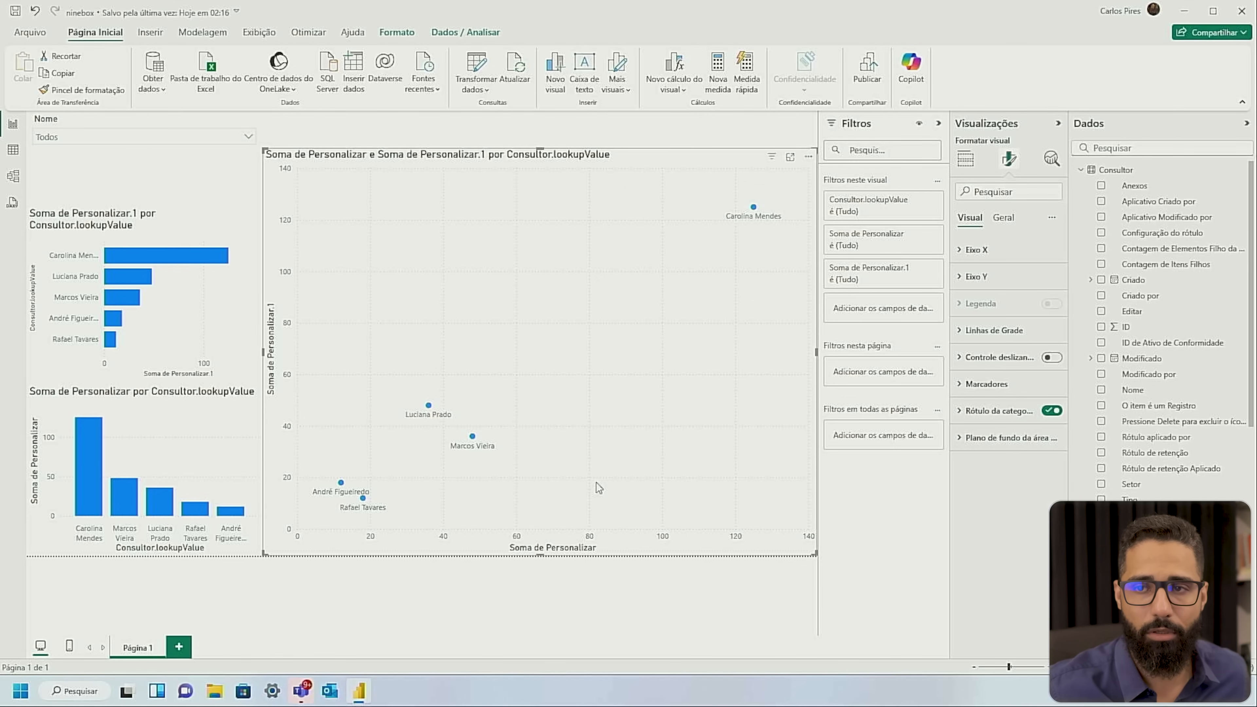
left_click(114, 138)
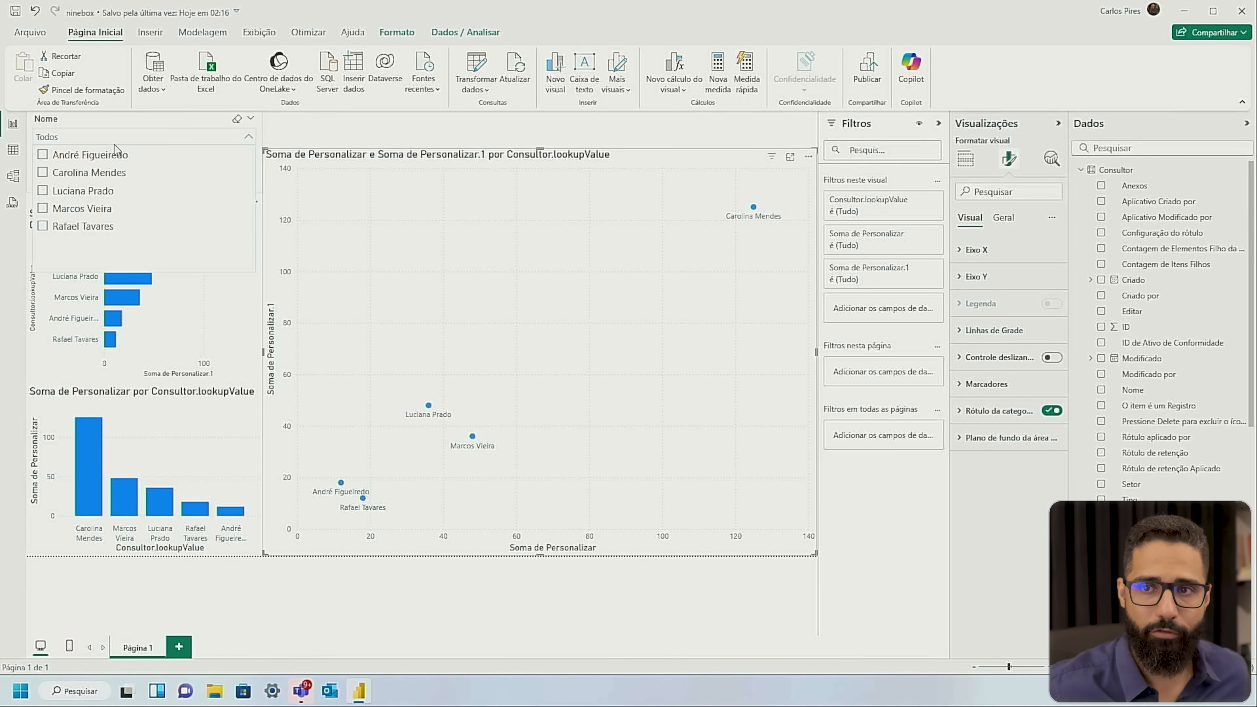
left_click(43, 173)
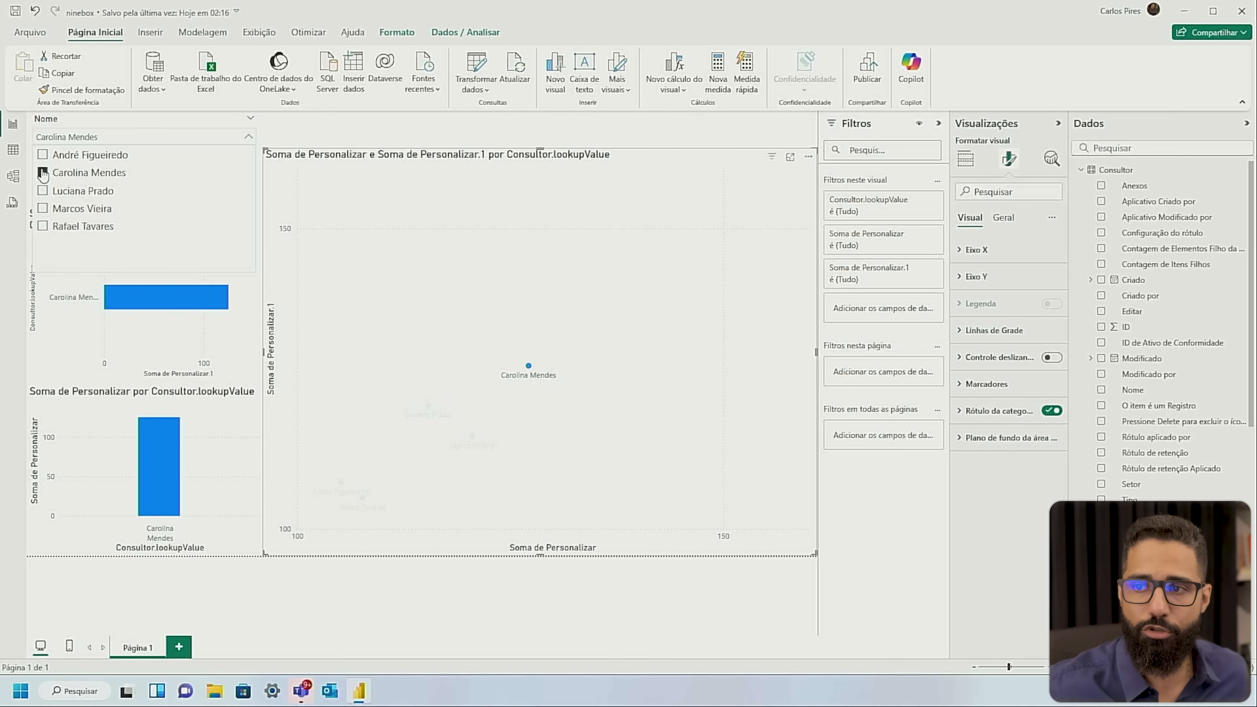
left_click(44, 173)
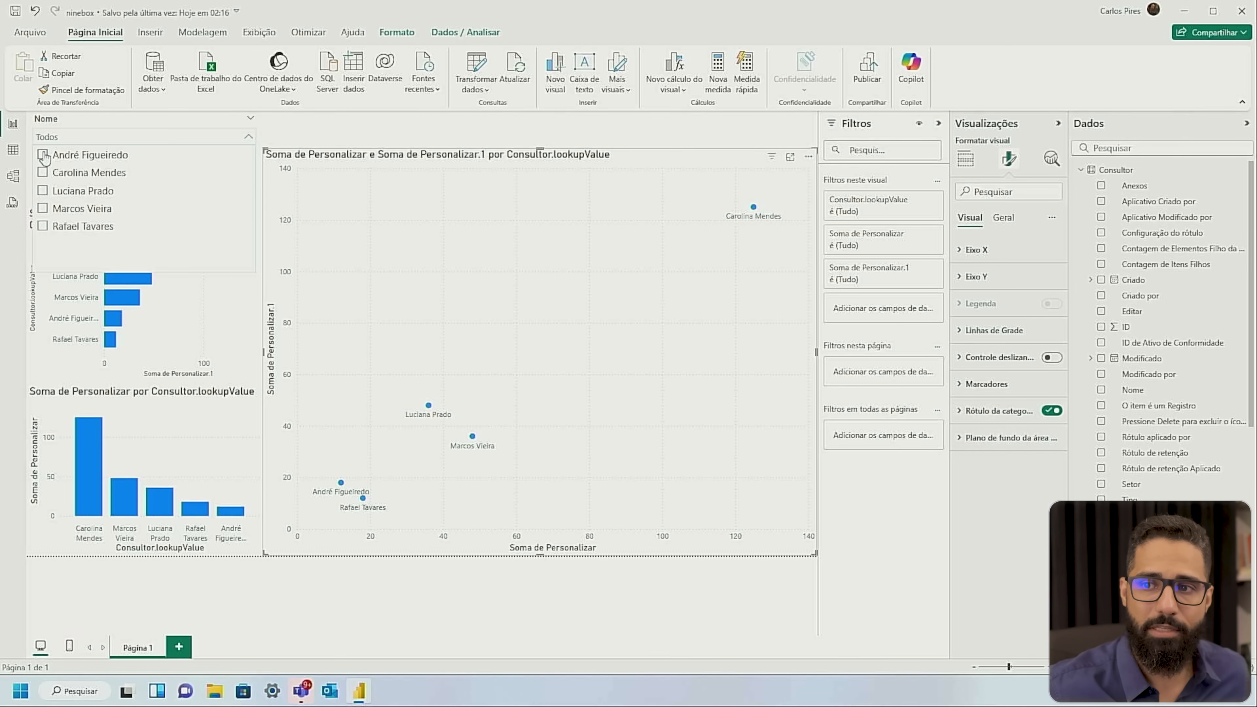
left_click(43, 155)
left_click(43, 155)
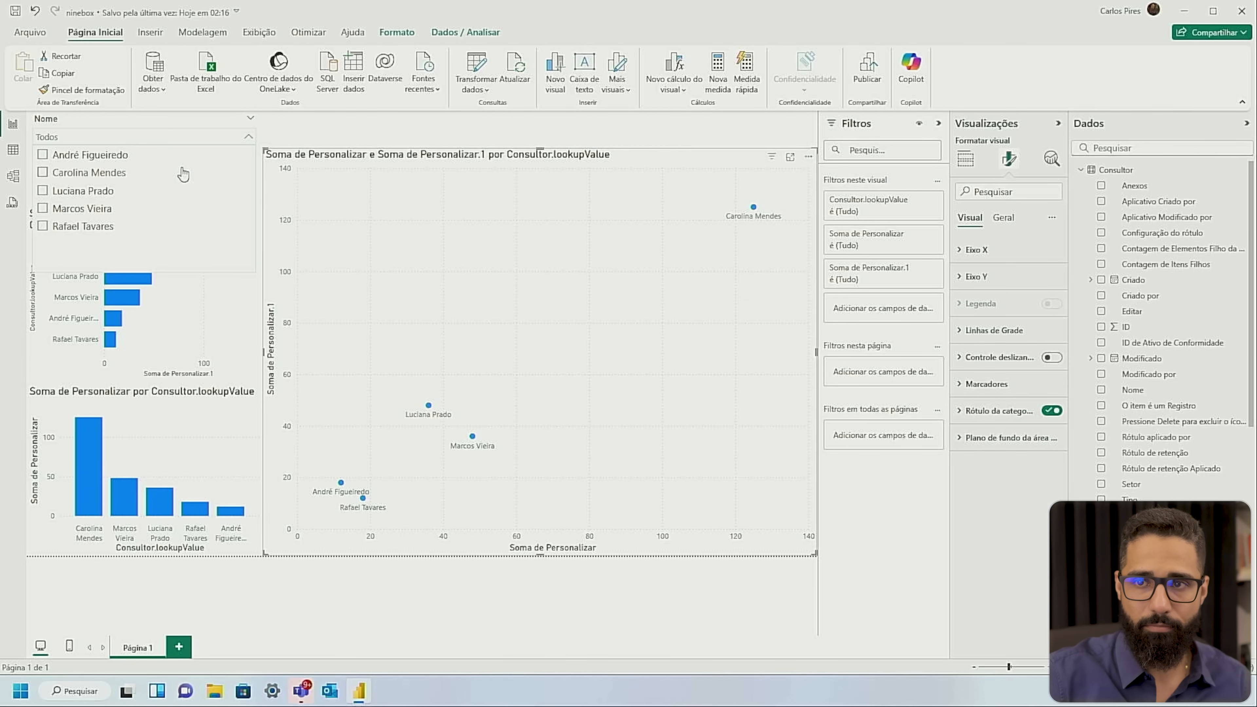
left_click(157, 155)
left_click(163, 157)
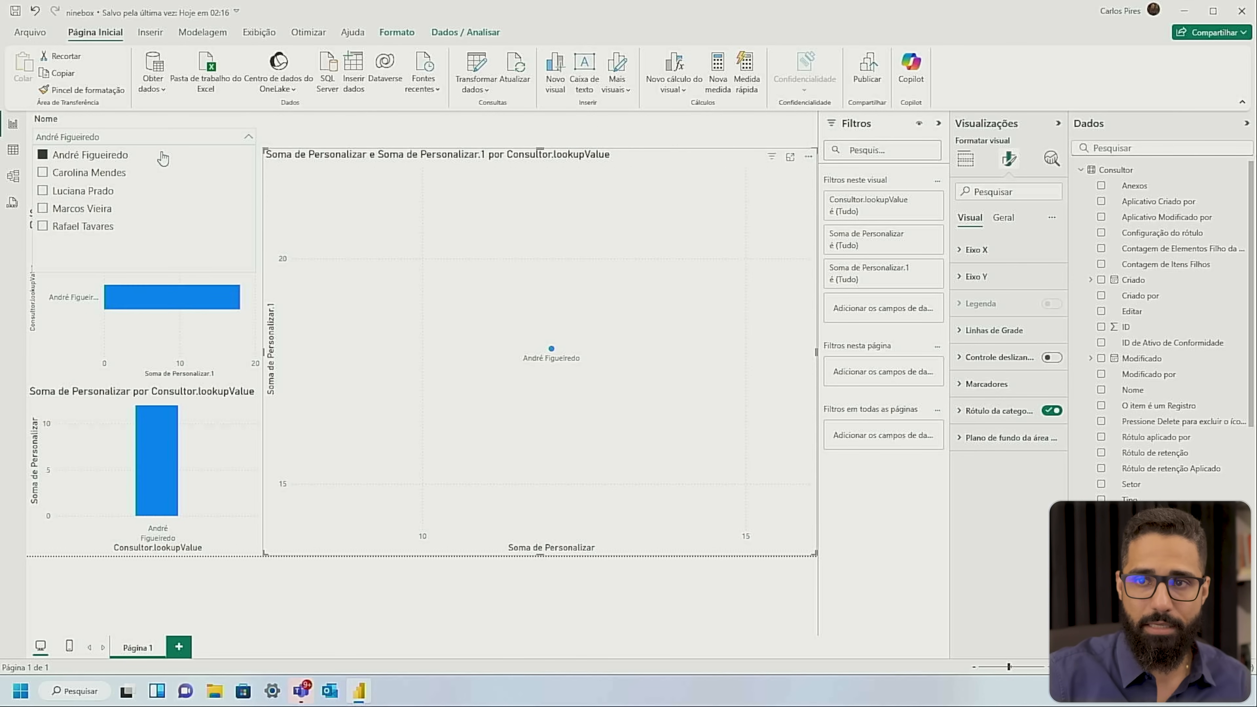
left_click(177, 140)
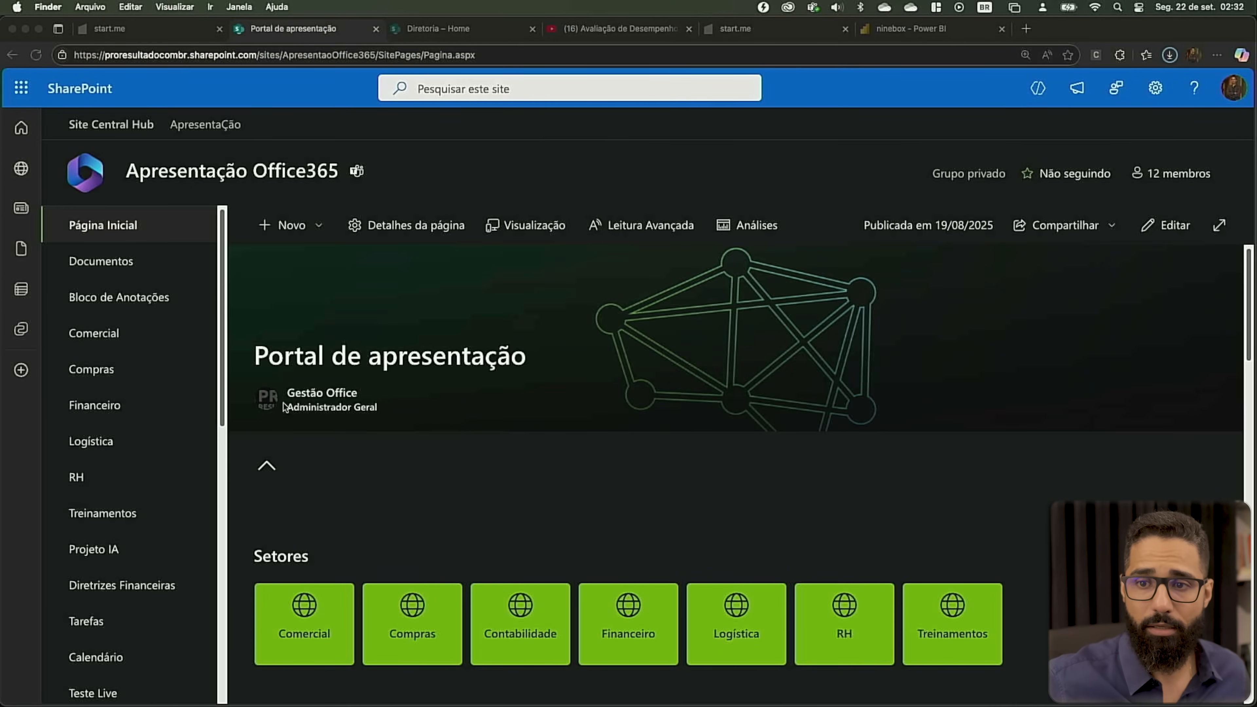
- Find the NineBox page in the site navigation of the Apresentação Office365 SharePoint site and open it
scroll(145, 498, "down", 10)
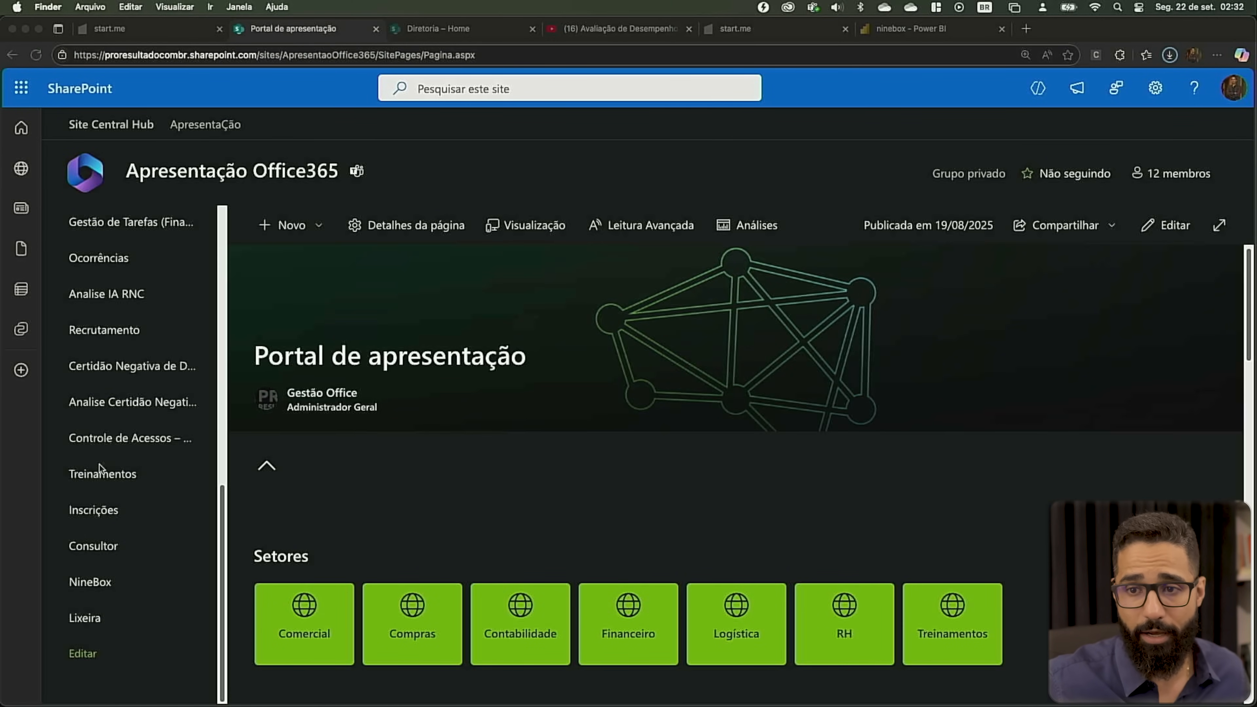
left_click(115, 456)
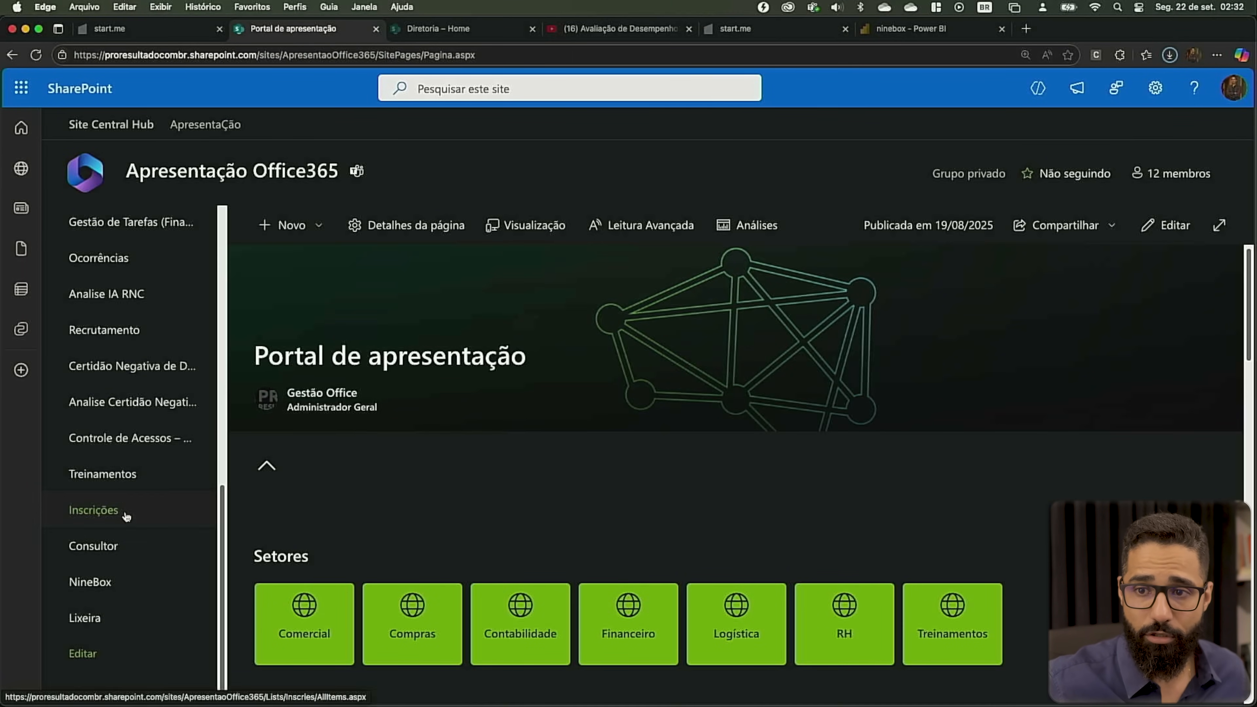
scroll(115, 478, "up", 5)
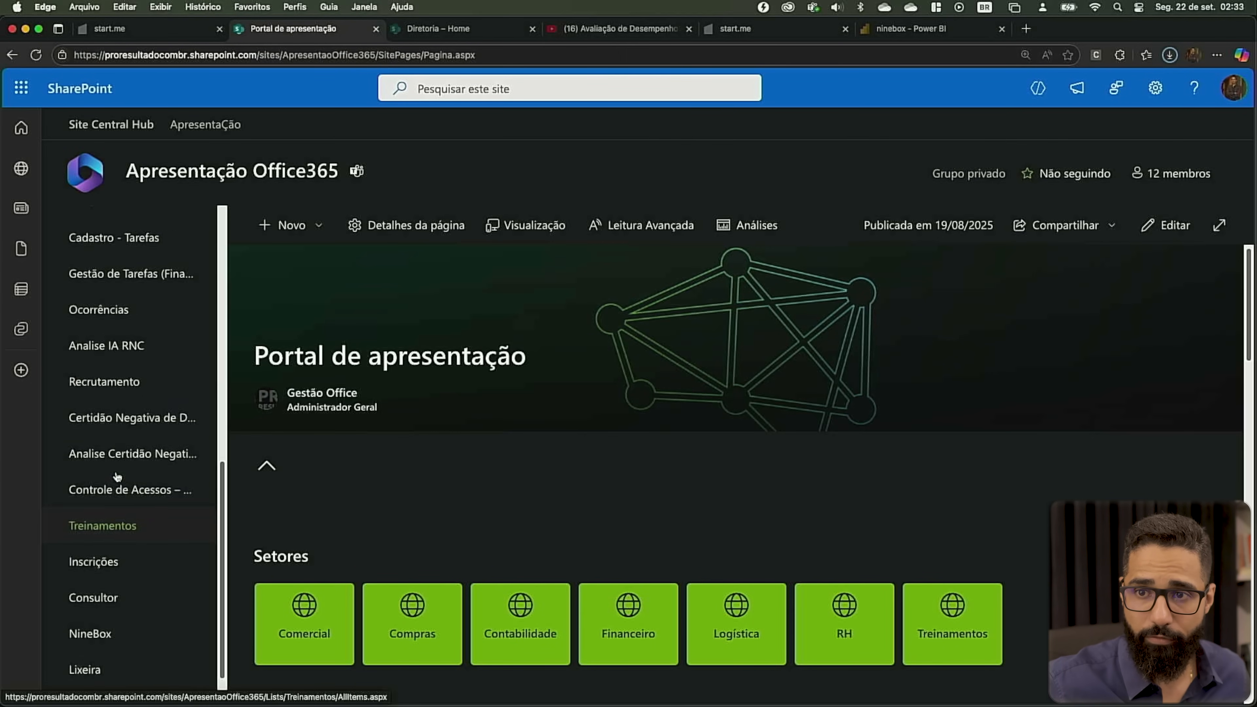
scroll(115, 473, "up", 8)
scroll(154, 515, "down", 7)
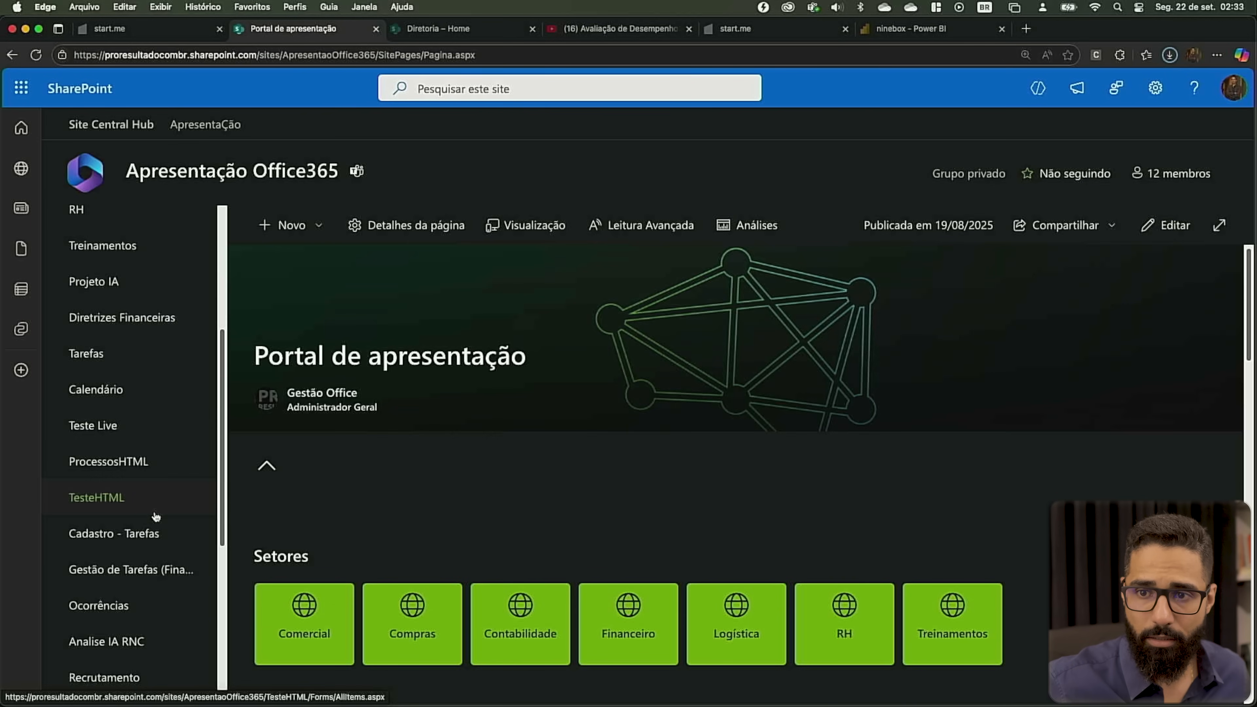
scroll(156, 516, "down", 6)
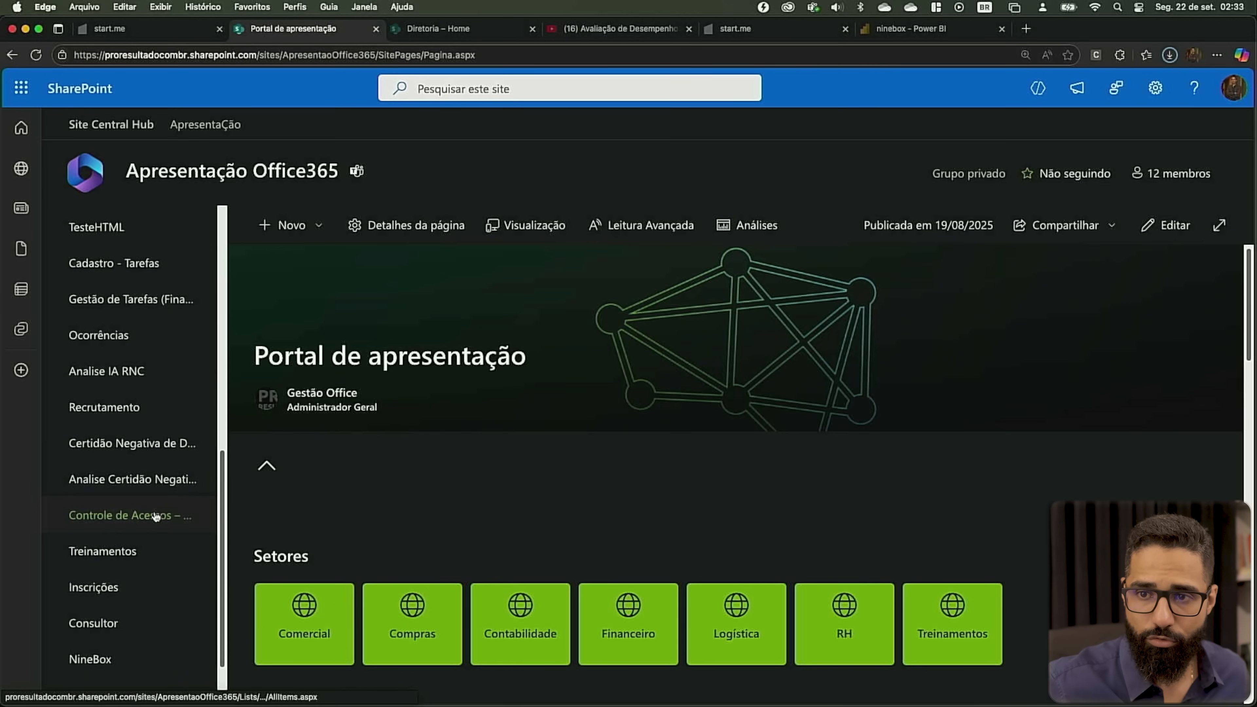
left_click(90, 581)
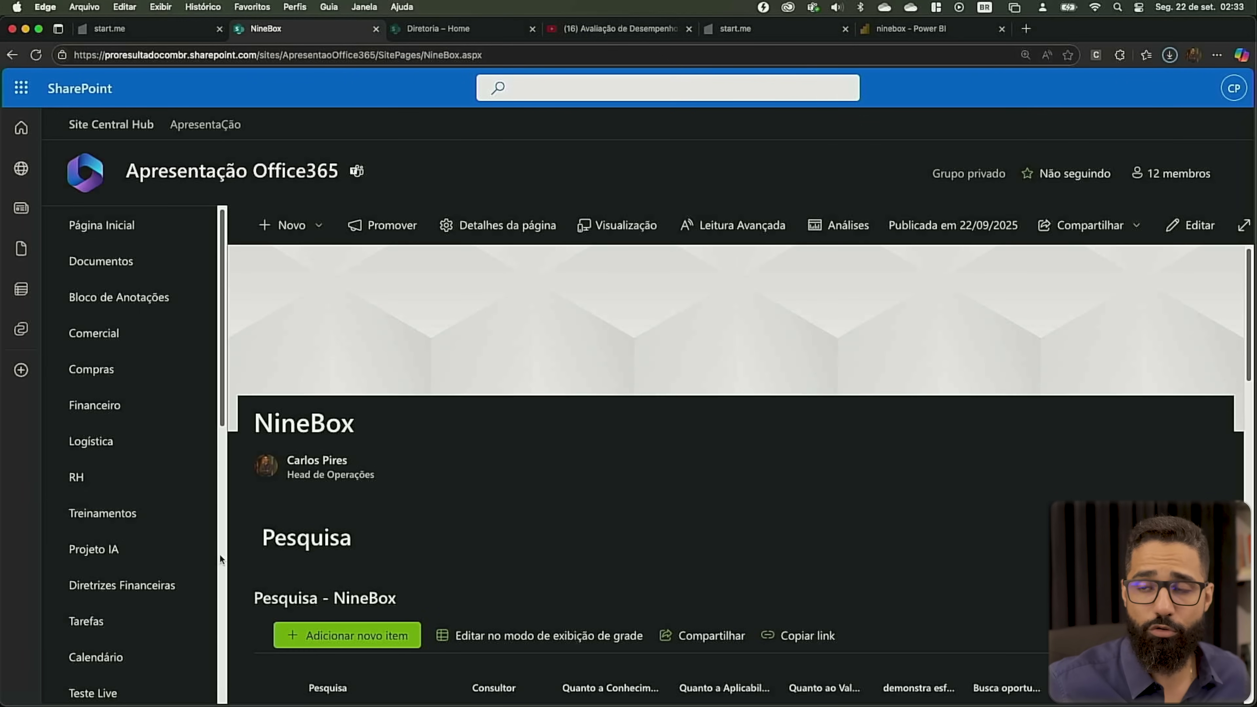
- Edit the NineBox page, change its title area layout to Sem Formatação and republish the page
left_click(1185, 234)
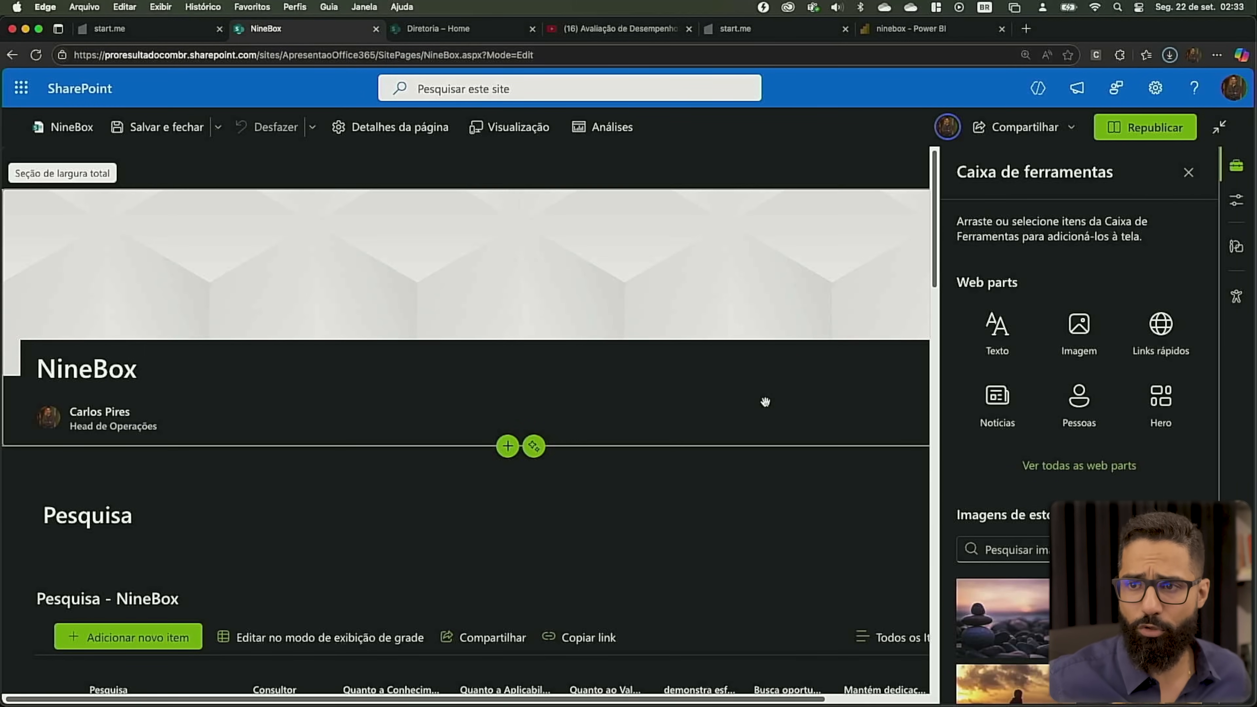
left_click(553, 262)
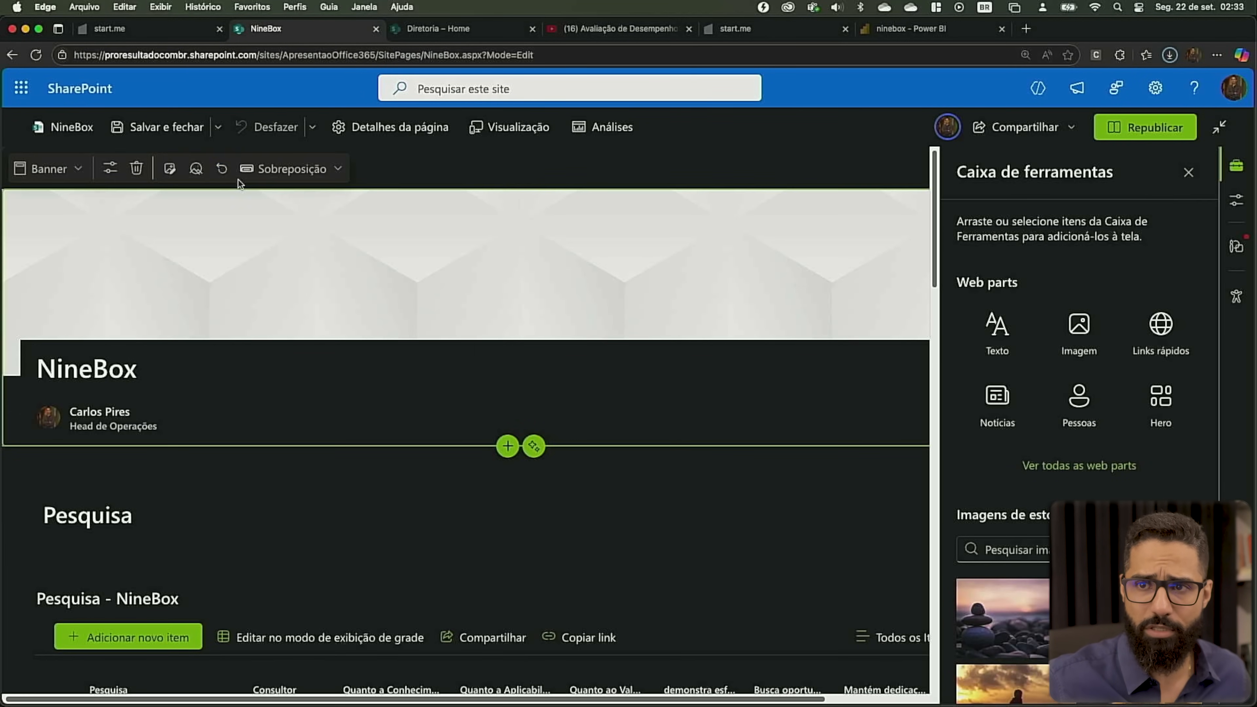
left_click(110, 168)
left_click(994, 423)
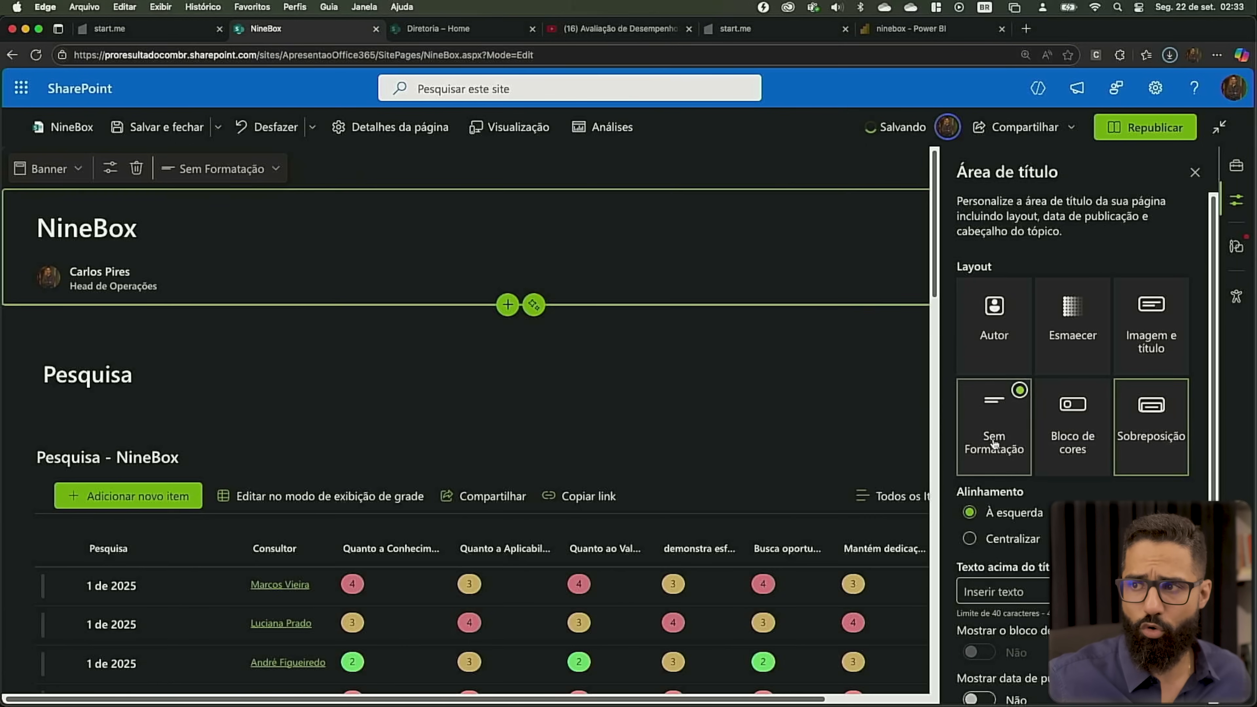
left_click(1148, 130)
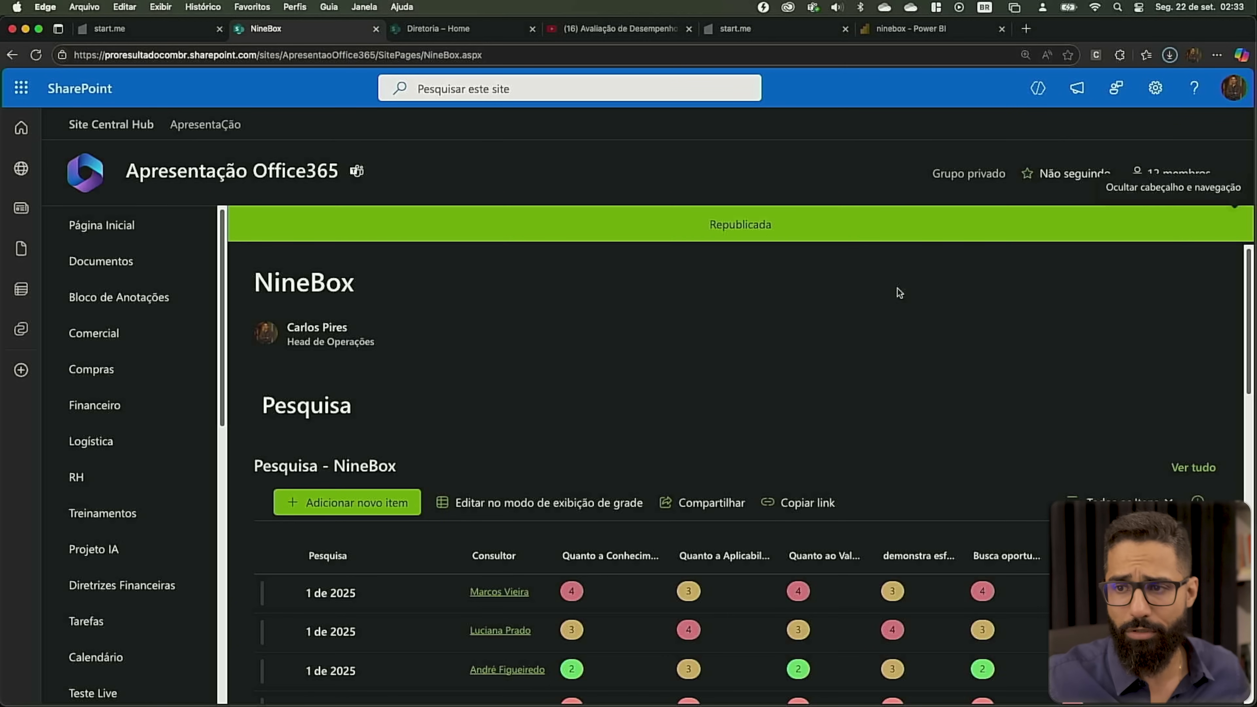
- Review the republished page's survey list and the embedded Power BI report below it
scroll(683, 364, "down", 5)
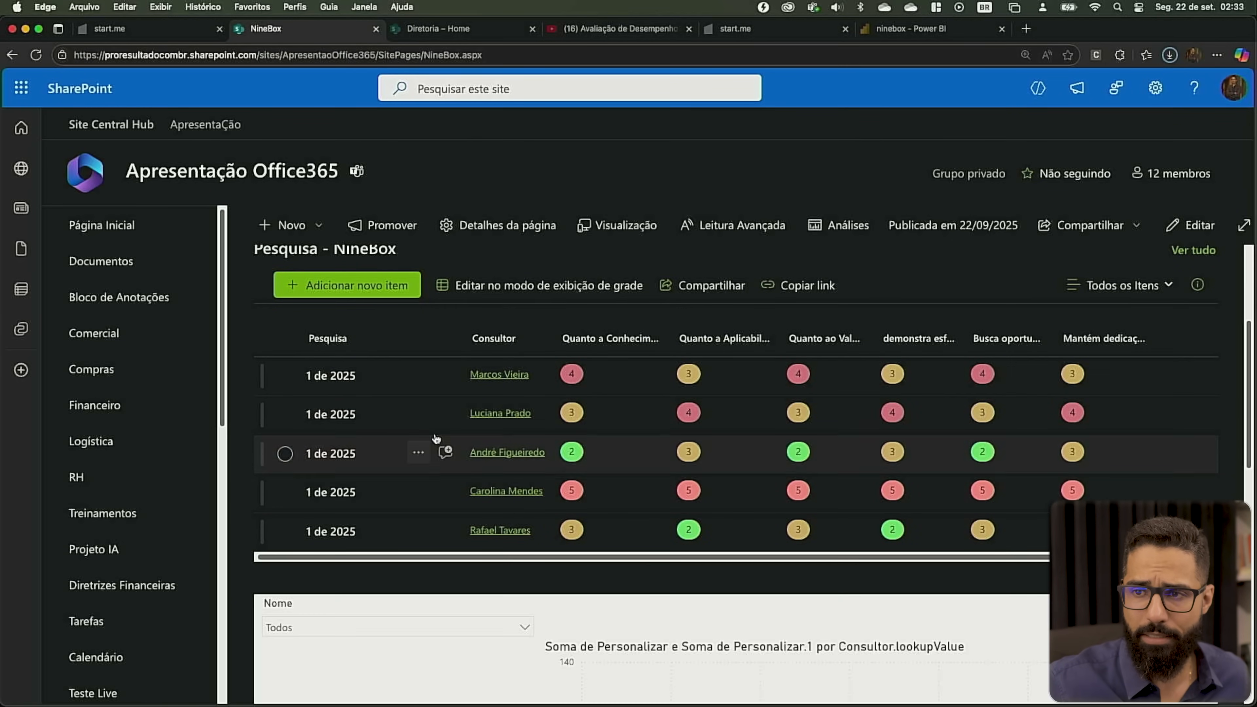
scroll(866, 496, "down", 5)
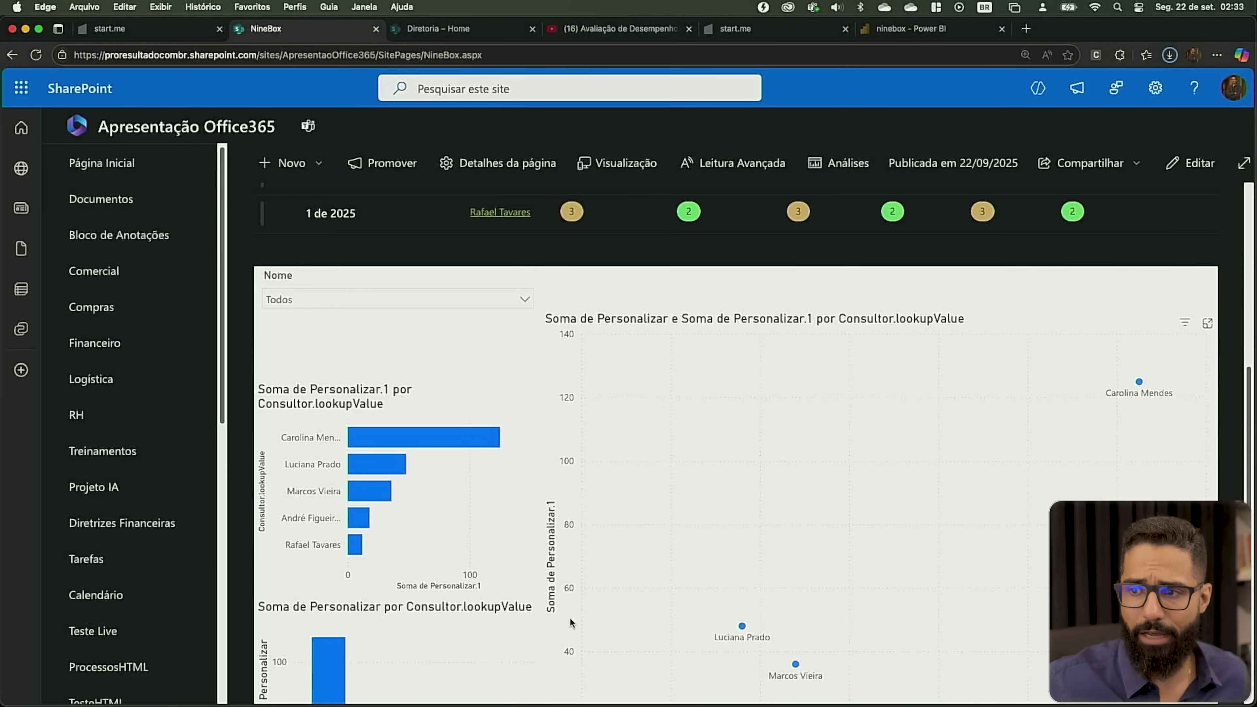
scroll(590, 603, "down", 5)
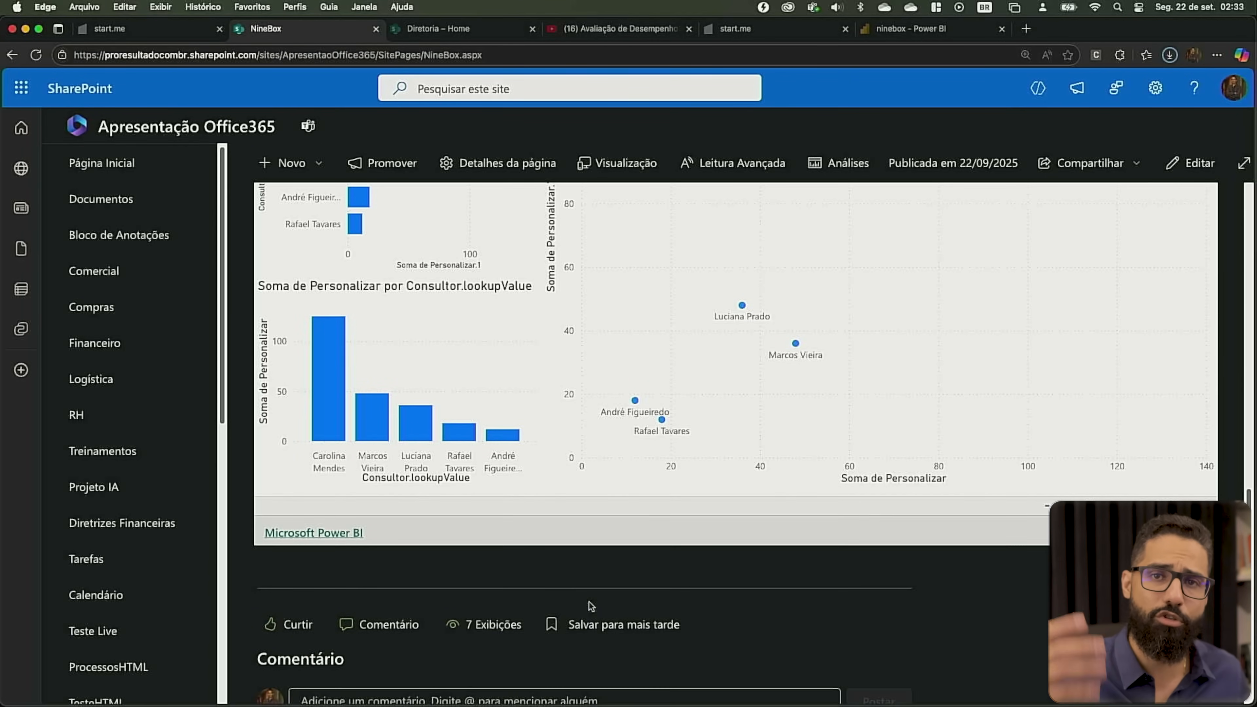
- Switch to Power BI Desktop, inspect the scatter chart's format options, and test cross-filtering it with the horizontal chart's longest bar, clearing the selection
key("ctrl+Right")
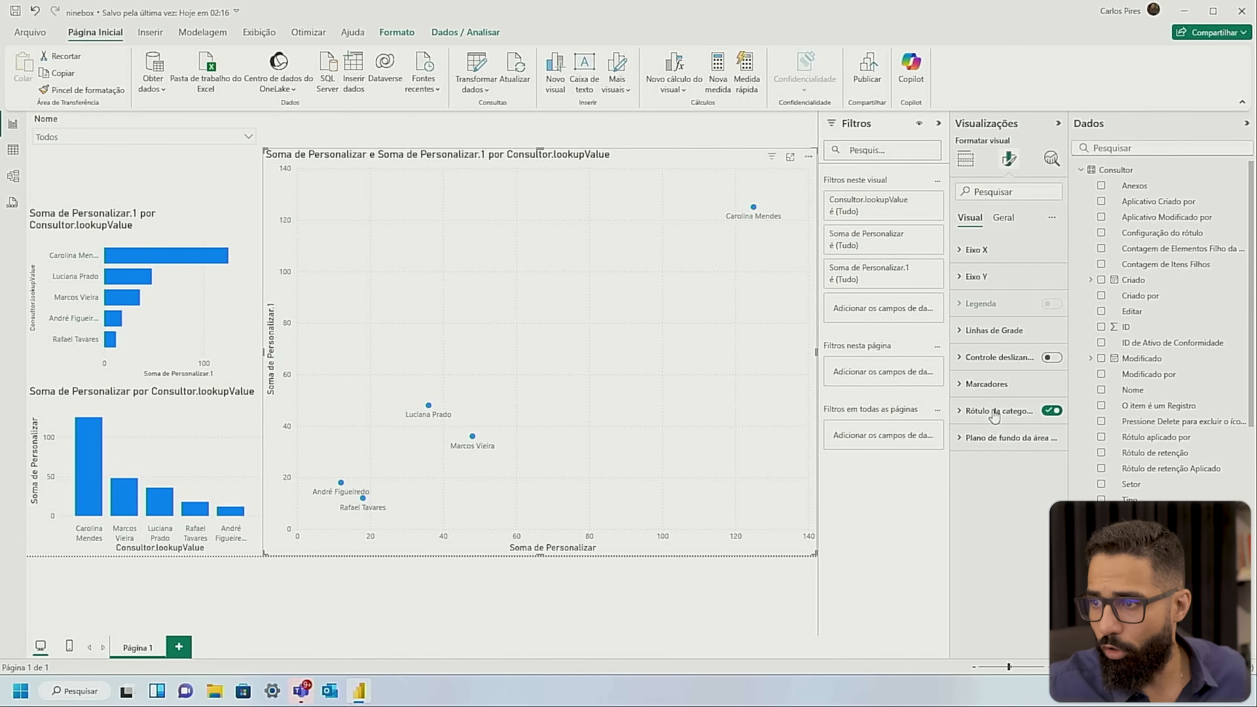
left_click(961, 412)
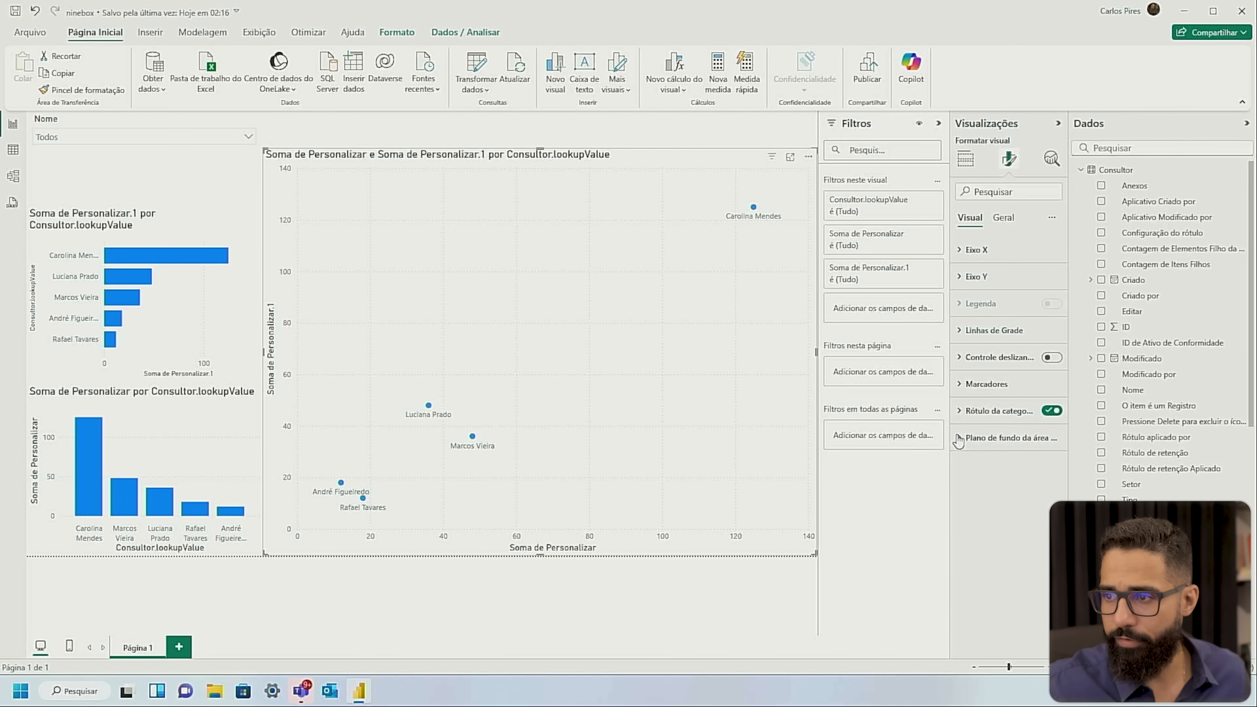
left_click(957, 250)
scroll(971, 317, "down", 4)
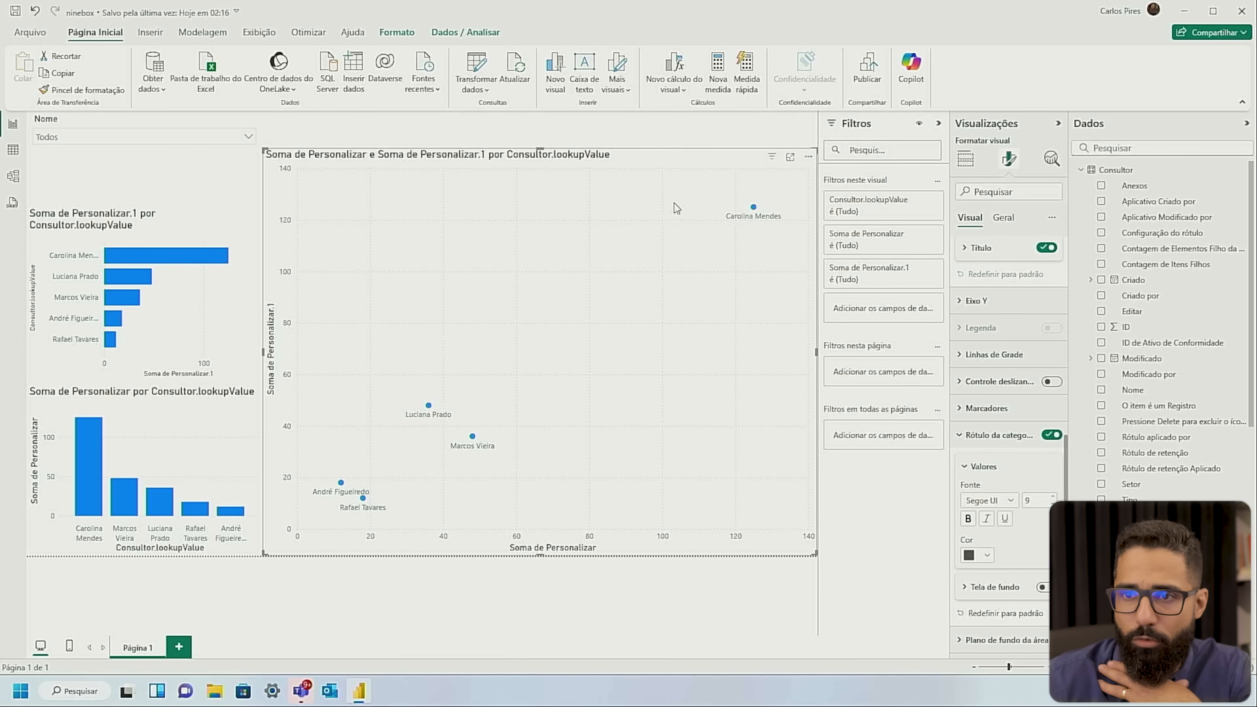
left_click(137, 259)
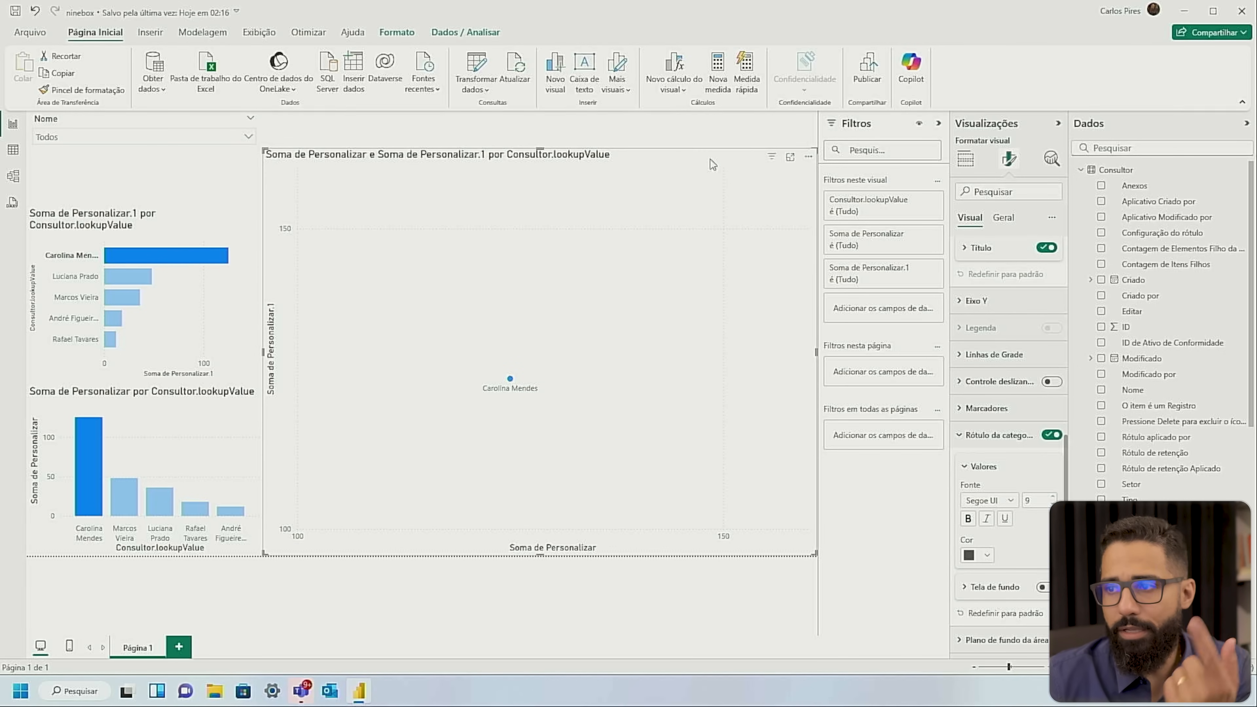
left_click(157, 254)
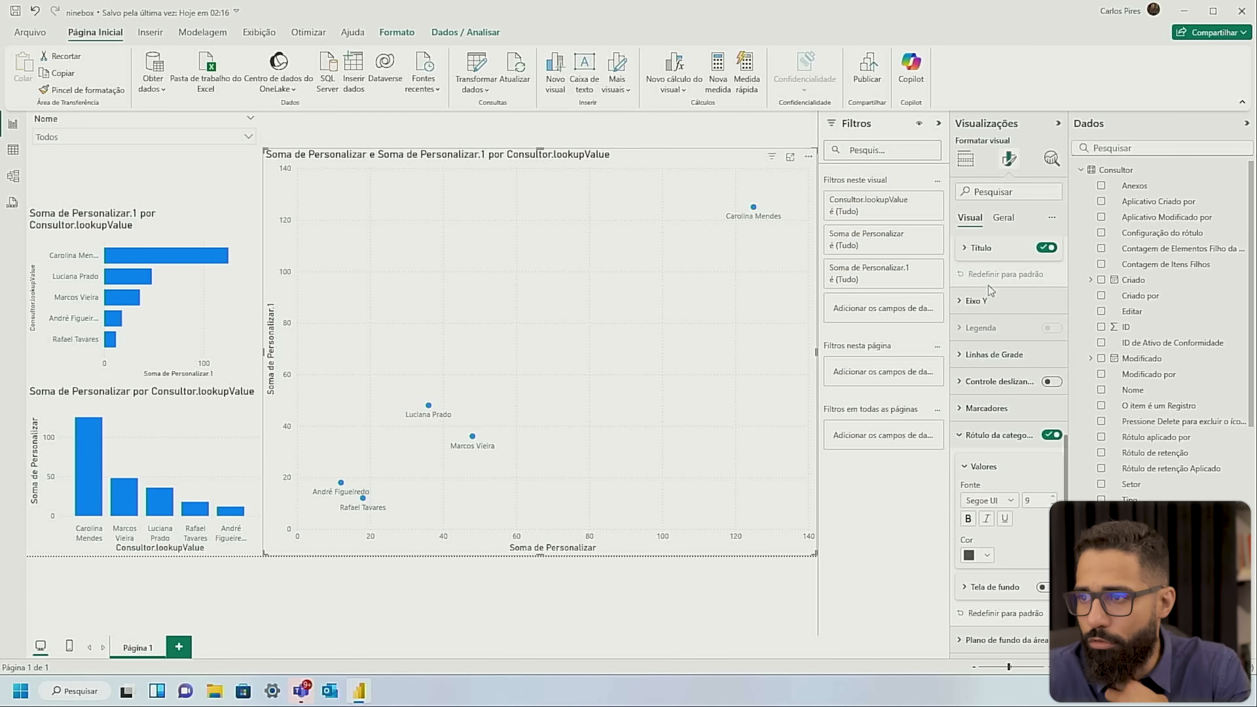
- Set the scatter chart's X-axis range to a minimum of 0 and a maximum of 150
left_click(1001, 218)
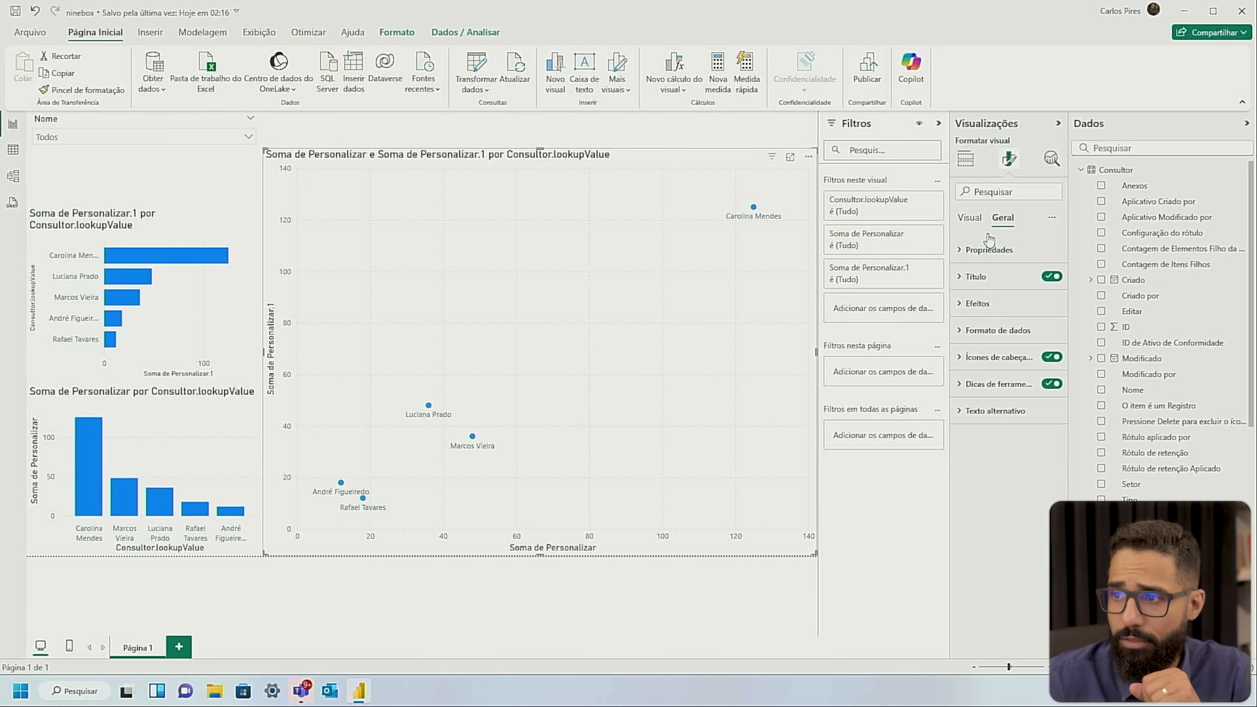
left_click(971, 219)
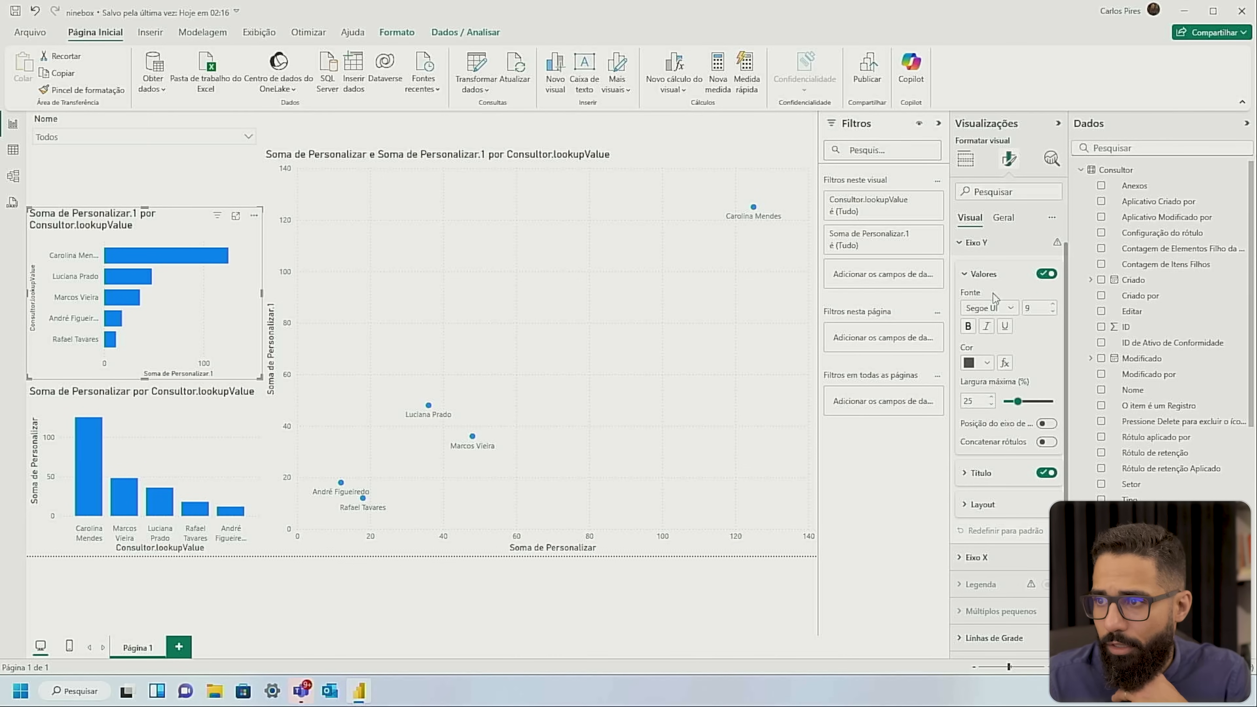
left_click(969, 279)
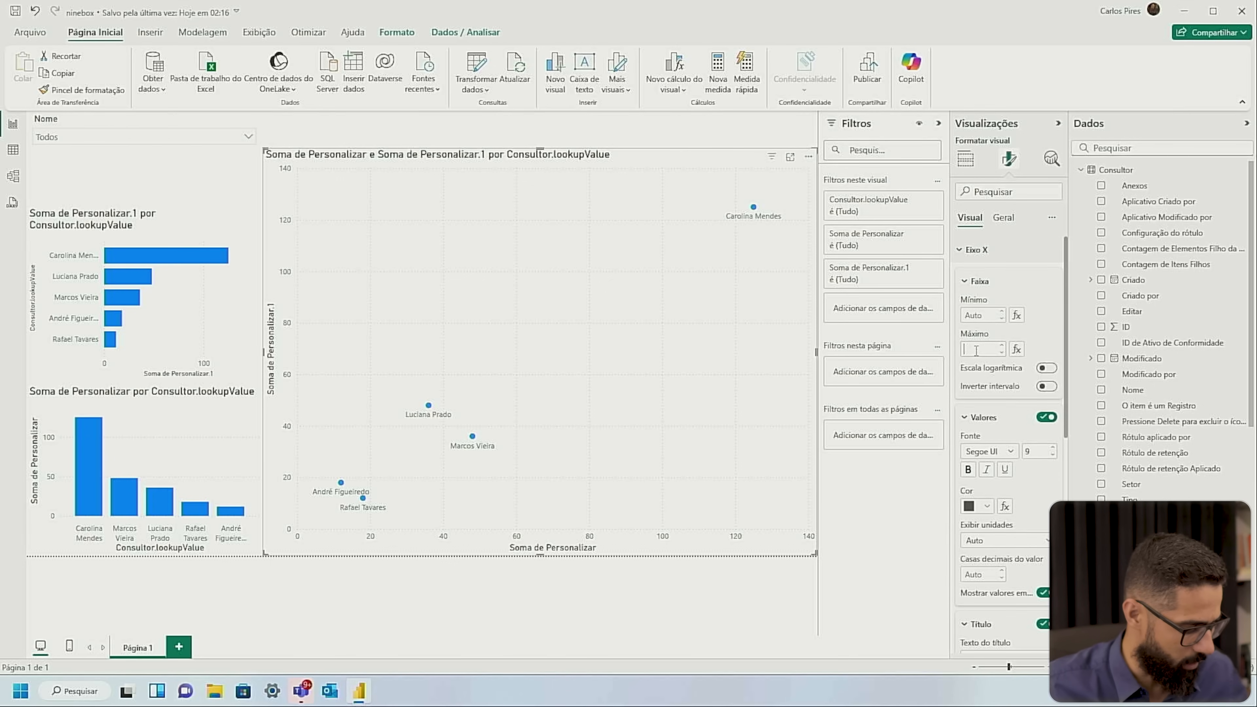
type("0")
left_click(983, 314)
type("1")
left_click(977, 349)
type("1")
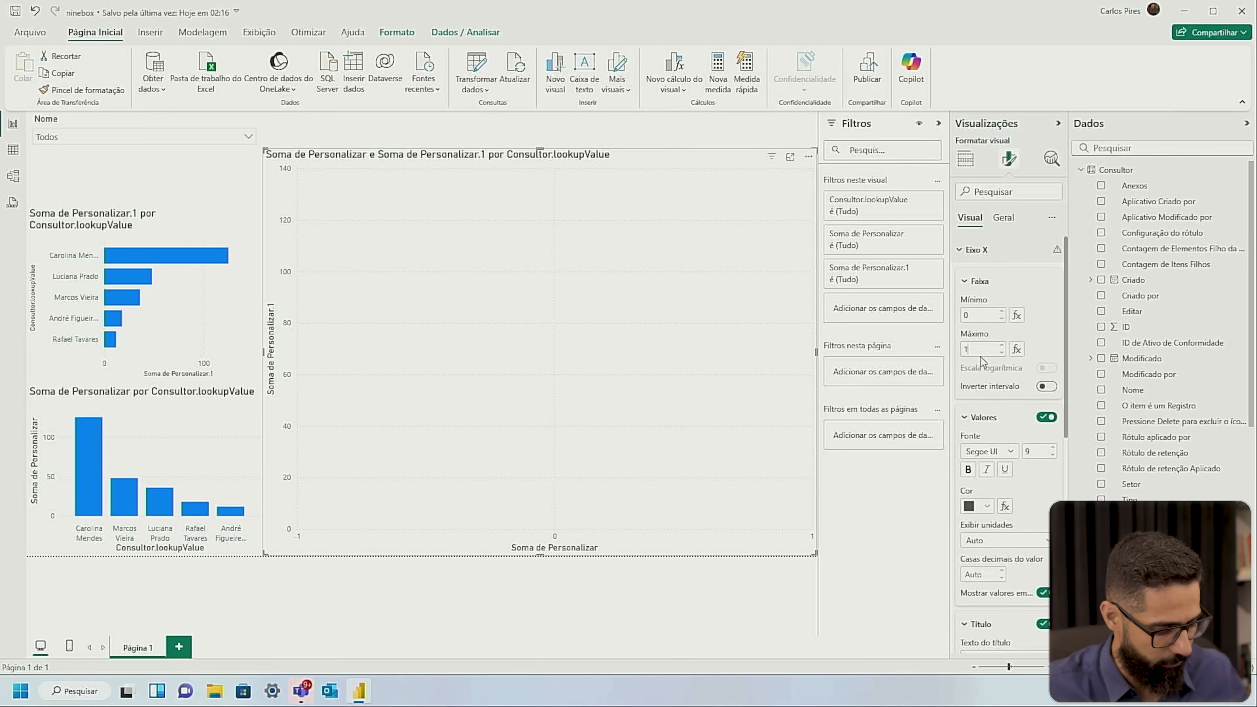
type("50")
- Set the scatter chart's Y-axis range to a minimum of 0 and a maximum of 150
scroll(988, 432, "down", 7)
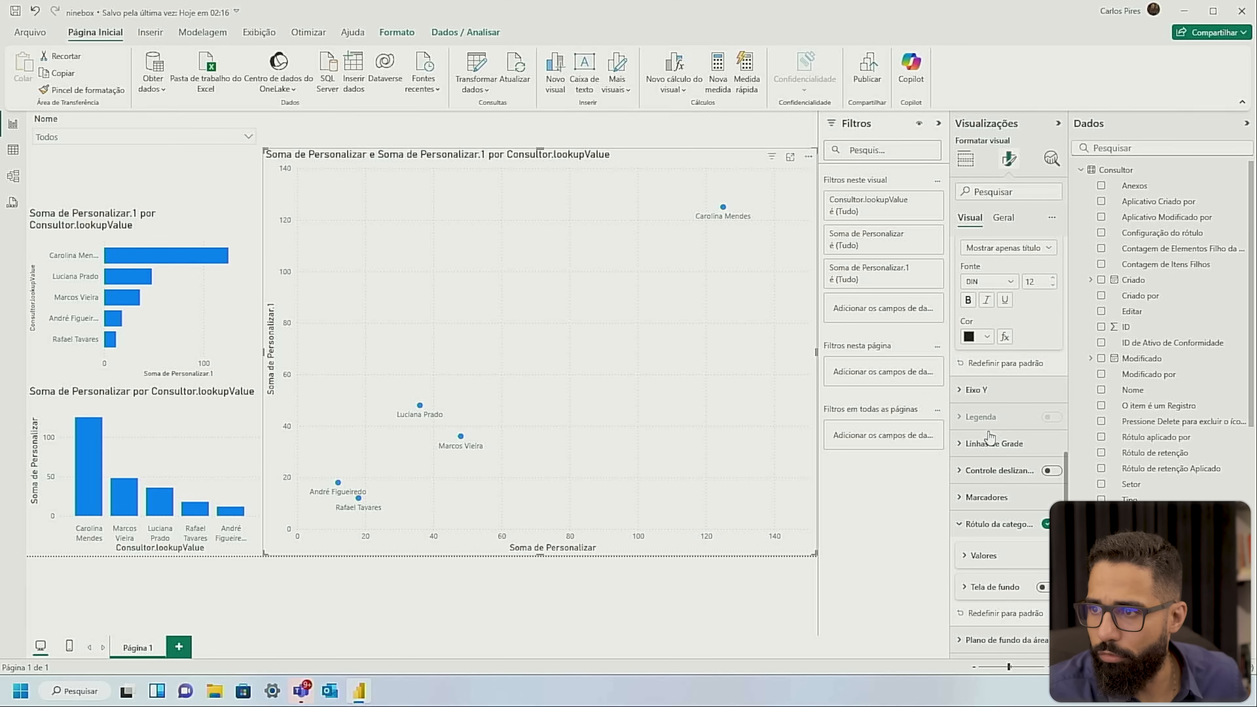
left_click(976, 391)
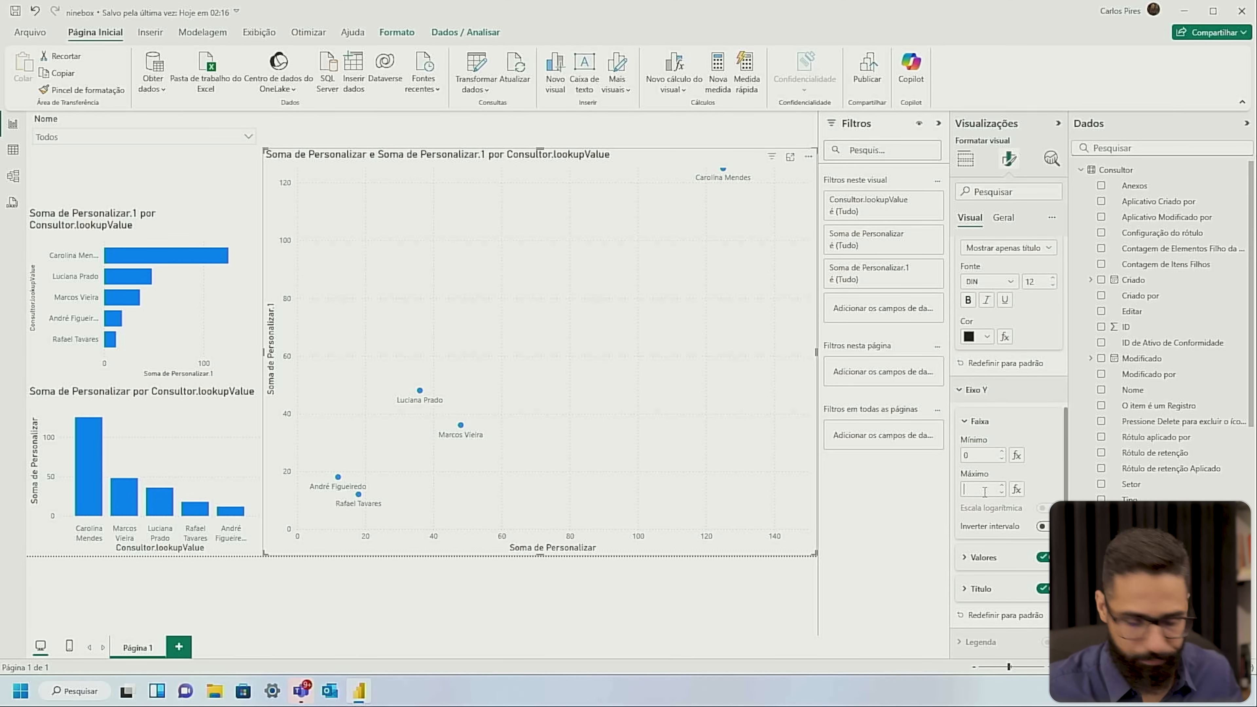
type("150")
- Test the fixed axis ranges by filtering the report to a single consultant with the Nome slicer
left_click(160, 143)
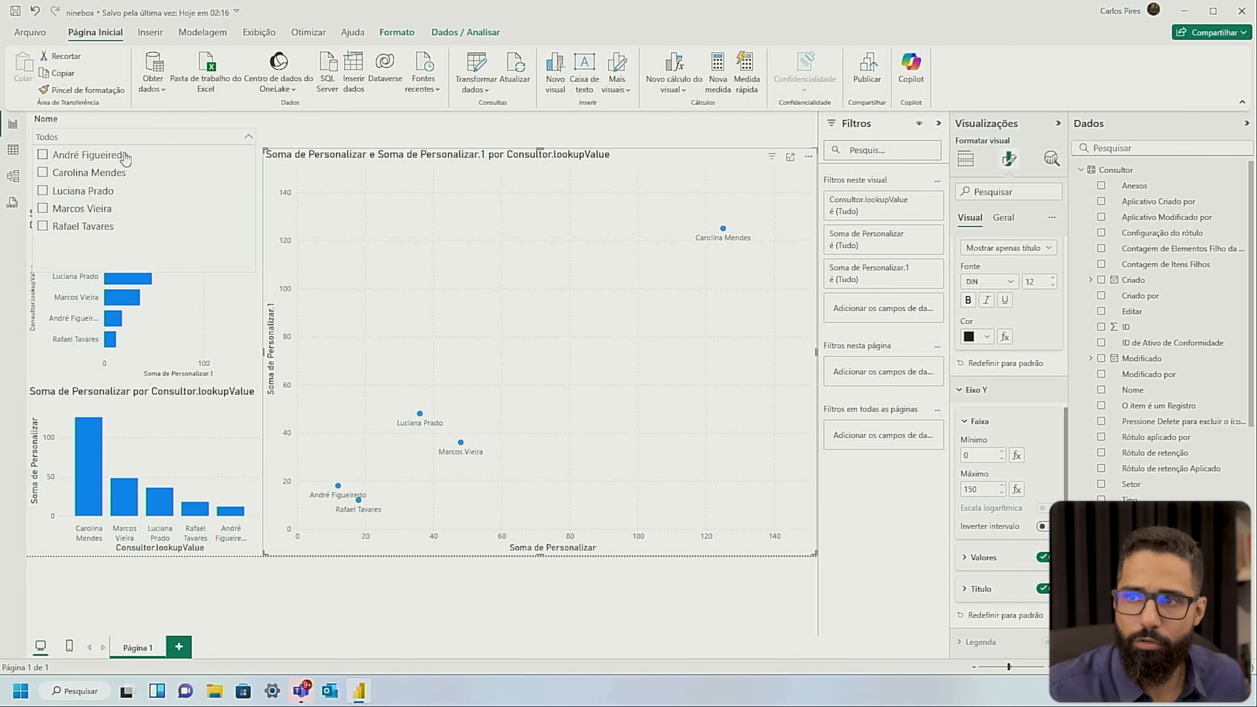
left_click(89, 172)
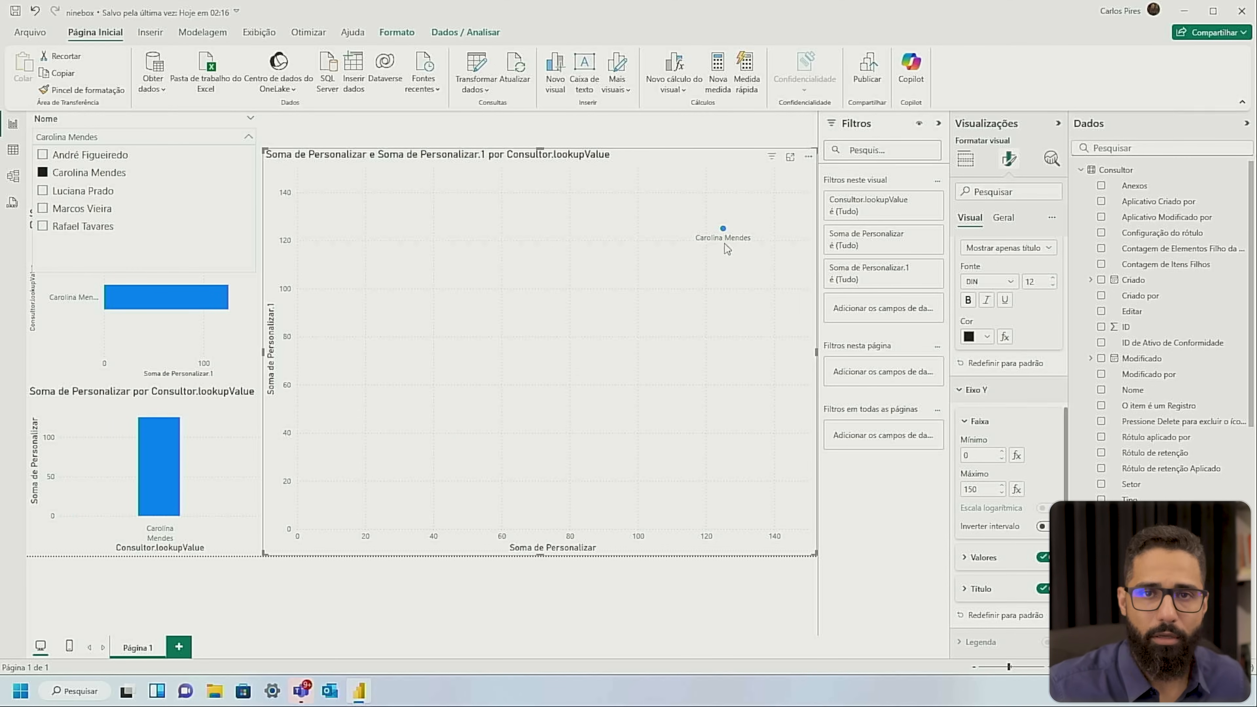
left_click(718, 304)
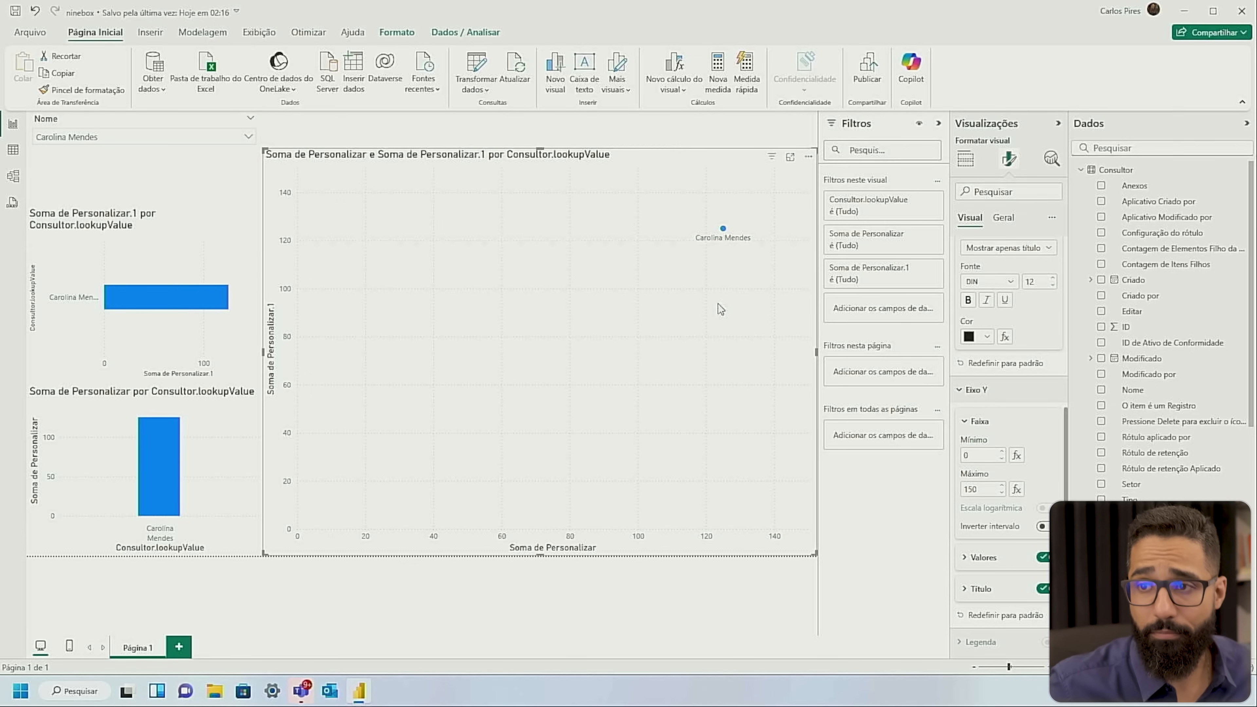
left_click(183, 140)
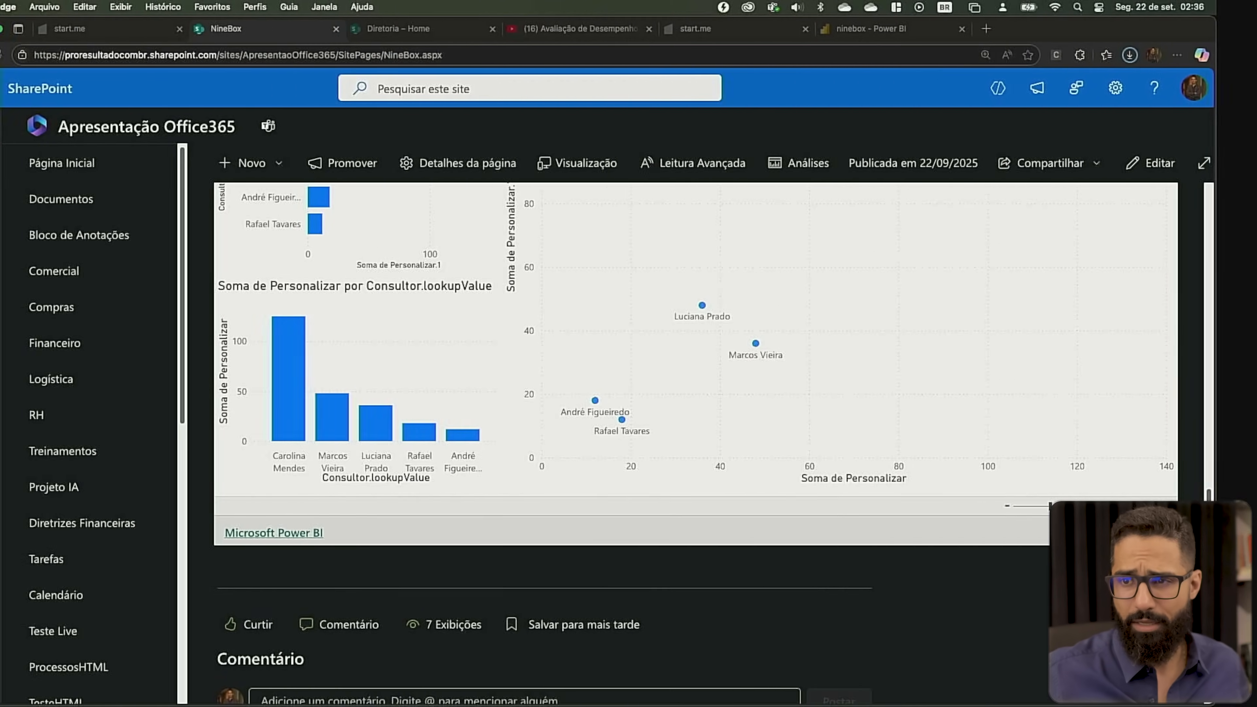
- Switch to the NineBox page in SharePoint and view the Pesquisa - NineBox survey list
scroll(382, 463, "up", 3)
scroll(382, 464, "up", 10)
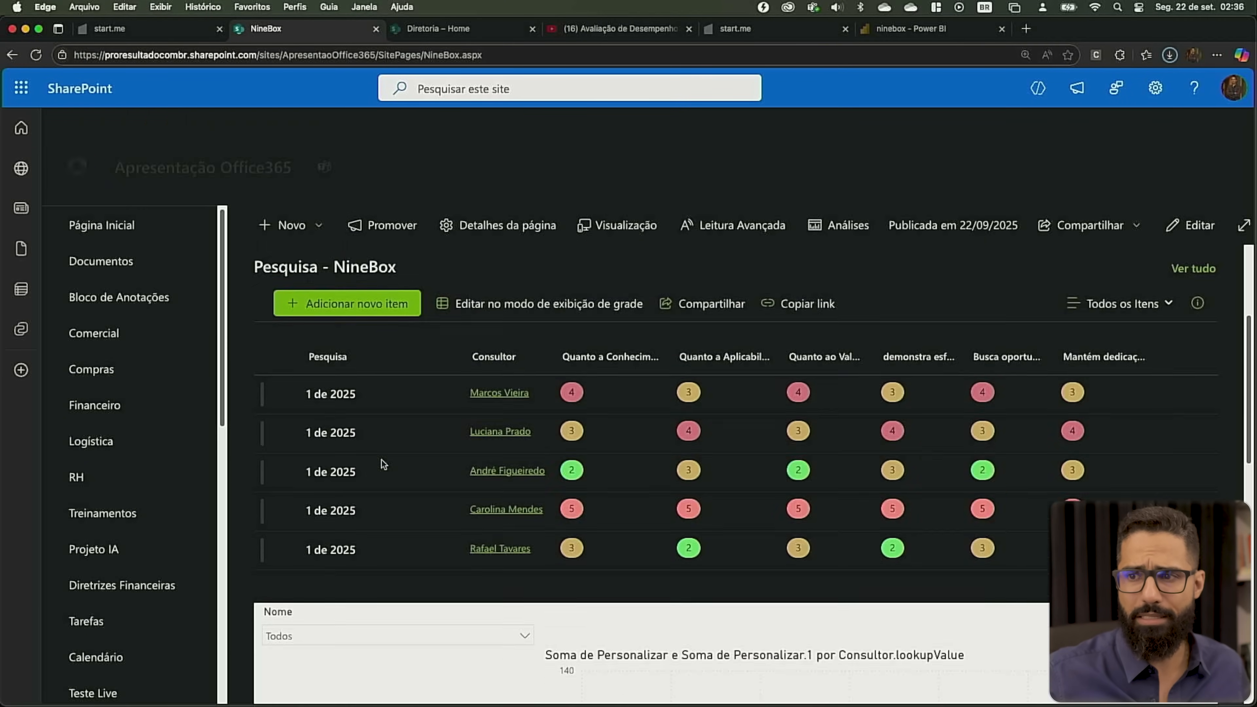